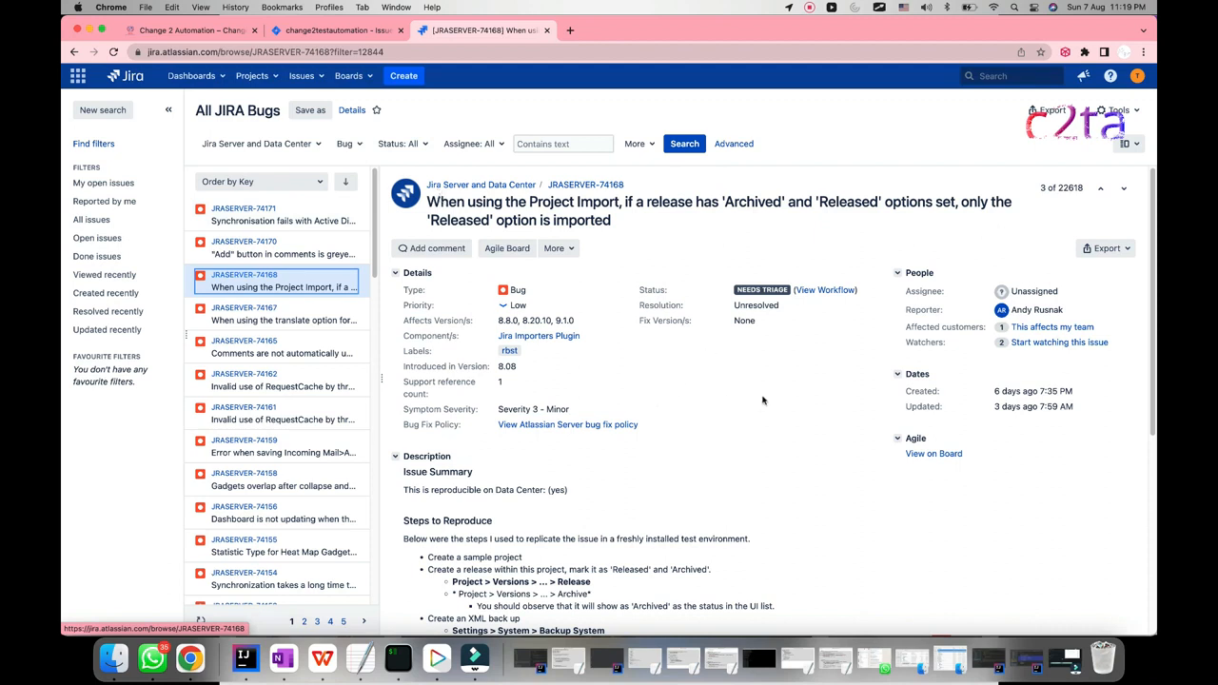
- Look over the JRASERVER-74168 bug report, from its title and details through the full description
{"action": "scroll", "coordinate": [764, 380], "scroll_direction": "down", "scroll_amount": 1}
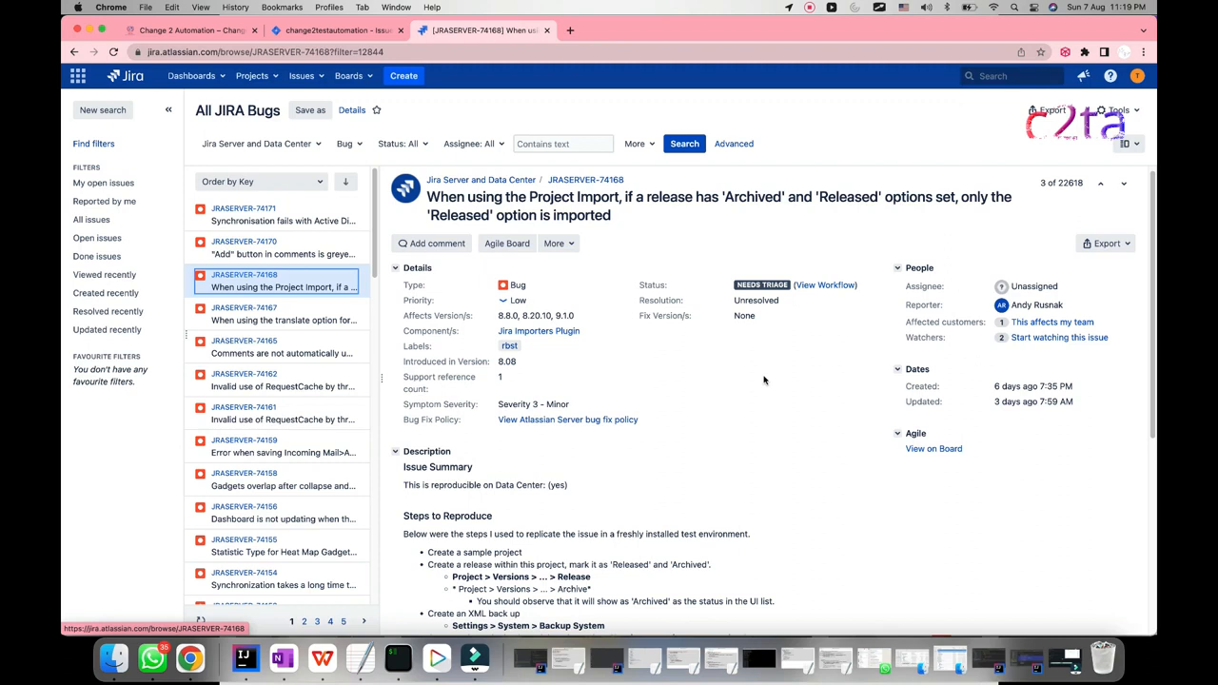
{"action": "scroll", "coordinate": [763, 380], "scroll_direction": "down", "scroll_amount": 5}
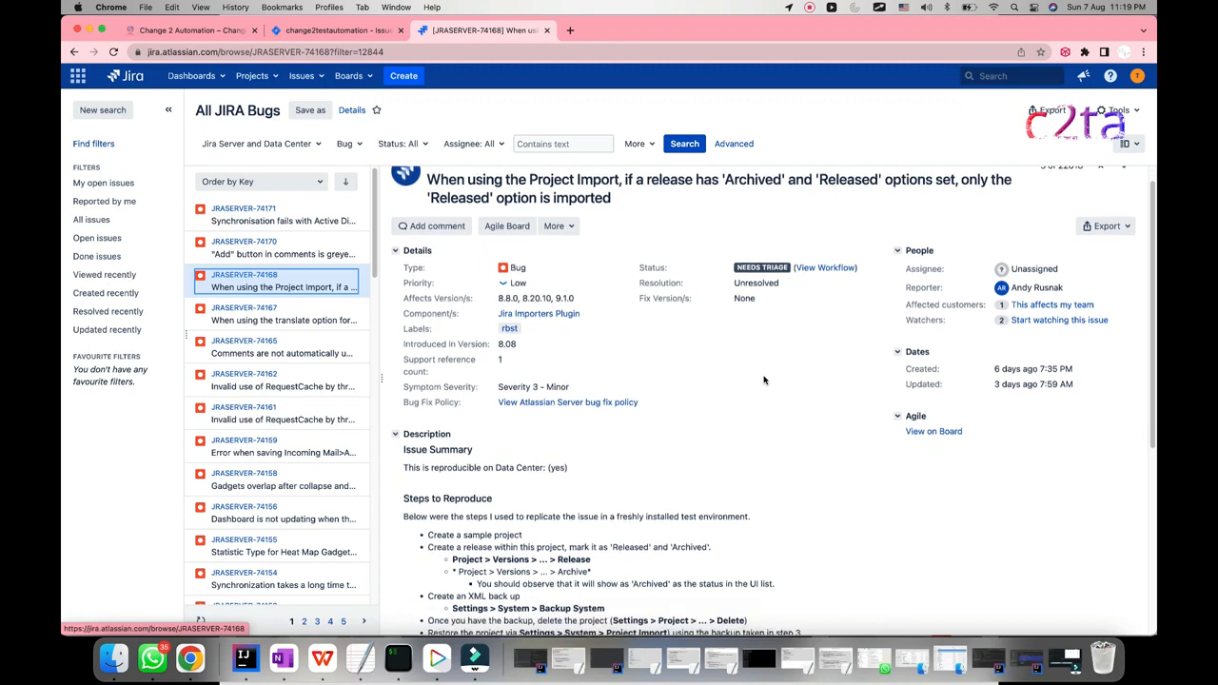
{"action": "scroll", "coordinate": [758, 372], "scroll_direction": "down", "scroll_amount": 1}
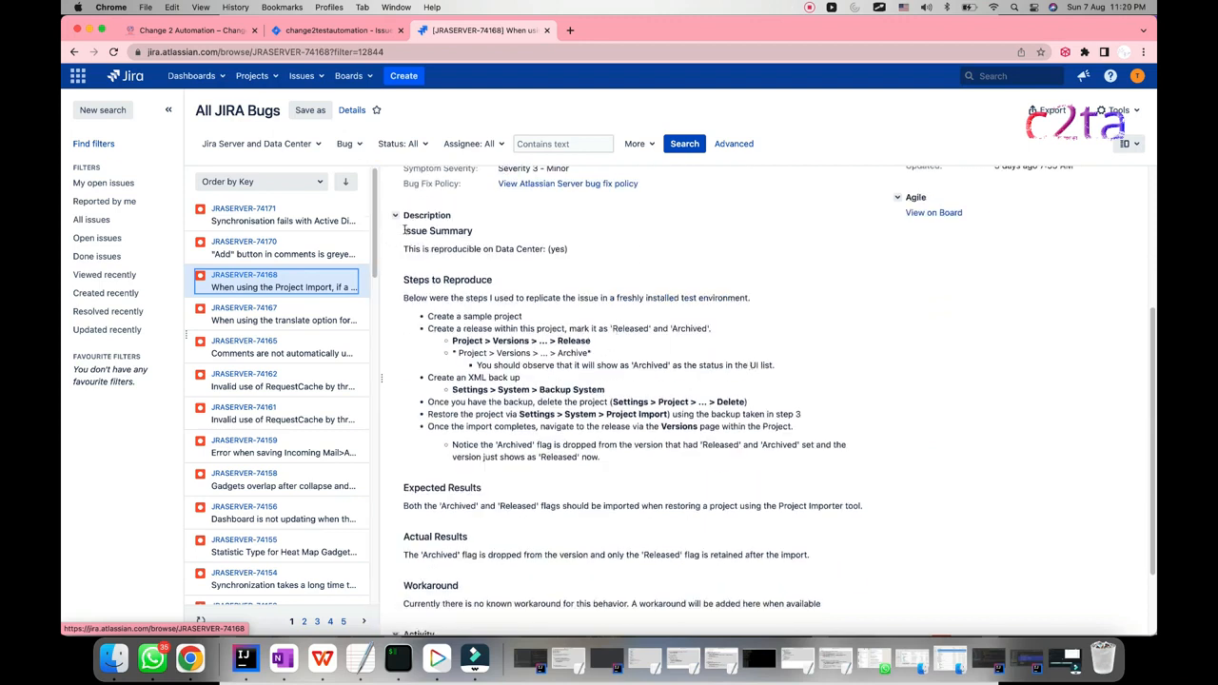
{"action": "scroll", "coordinate": [512, 295], "scroll_direction": "up", "scroll_amount": 5}
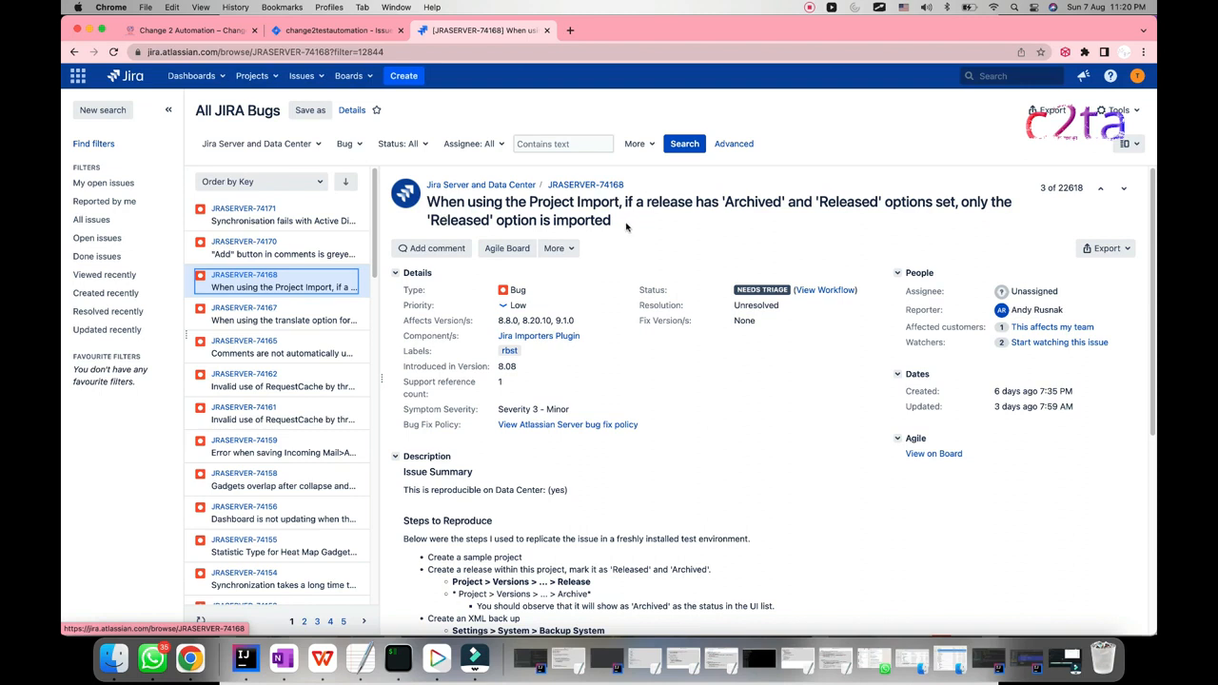
{"action": "scroll", "coordinate": [571, 252], "scroll_direction": "down", "scroll_amount": 5}
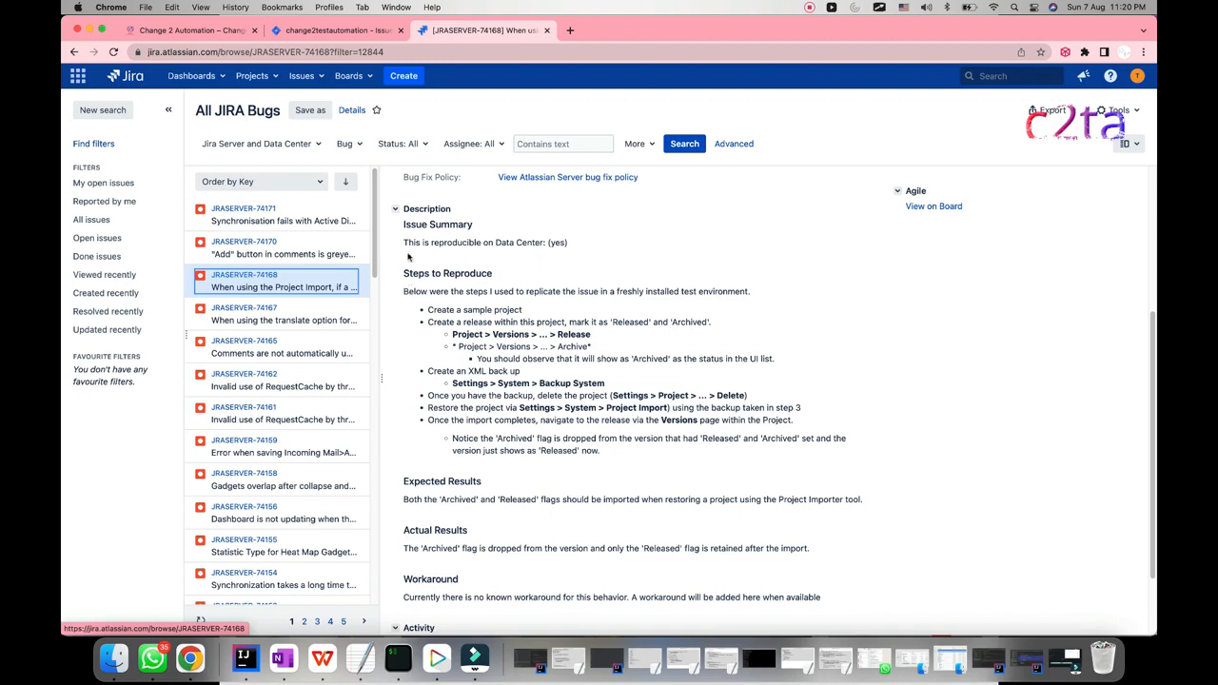
{"action": "left_click_drag", "start_coordinate": [402, 226], "coordinate": [522, 468]}
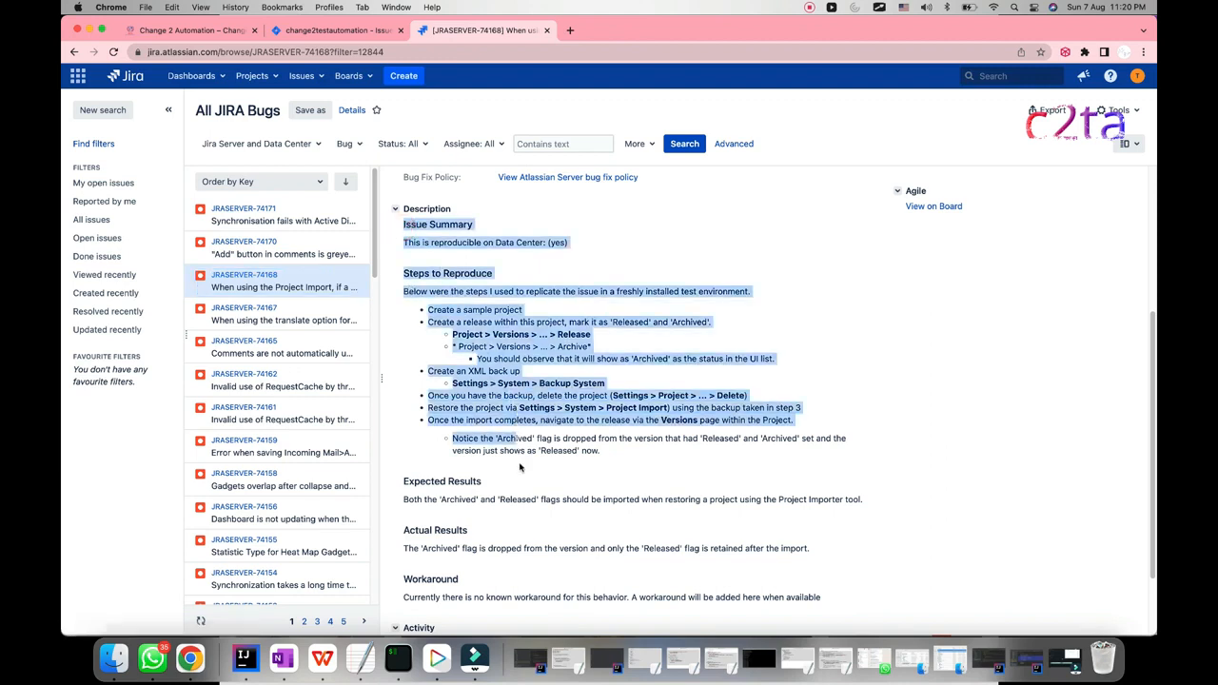
{"action": "left_click", "coordinate": [520, 470]}
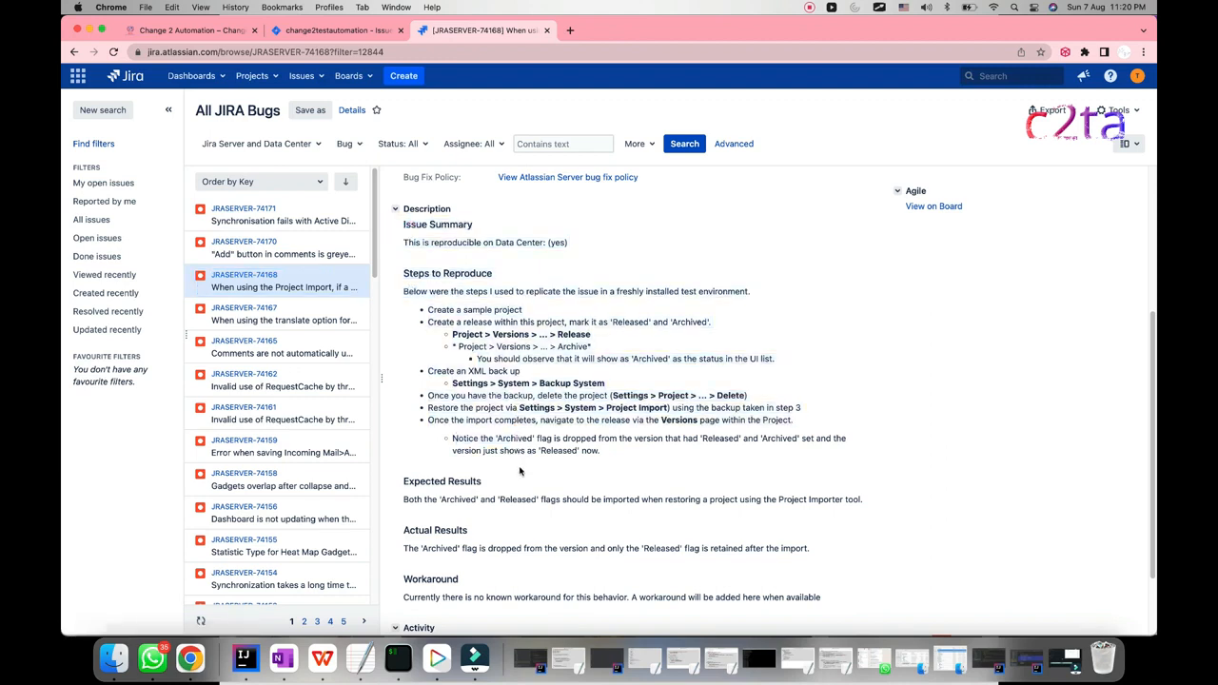
- Read the Issue Summary line about Data Center reproducibility and the Steps to Reproduce heading in the description
{"action": "double_click", "coordinate": [407, 243]}
{"action": "left_click", "coordinate": [430, 262]}
{"action": "left_click_drag", "start_coordinate": [474, 243], "coordinate": [549, 245]}
{"action": "left_click", "coordinate": [555, 243]}
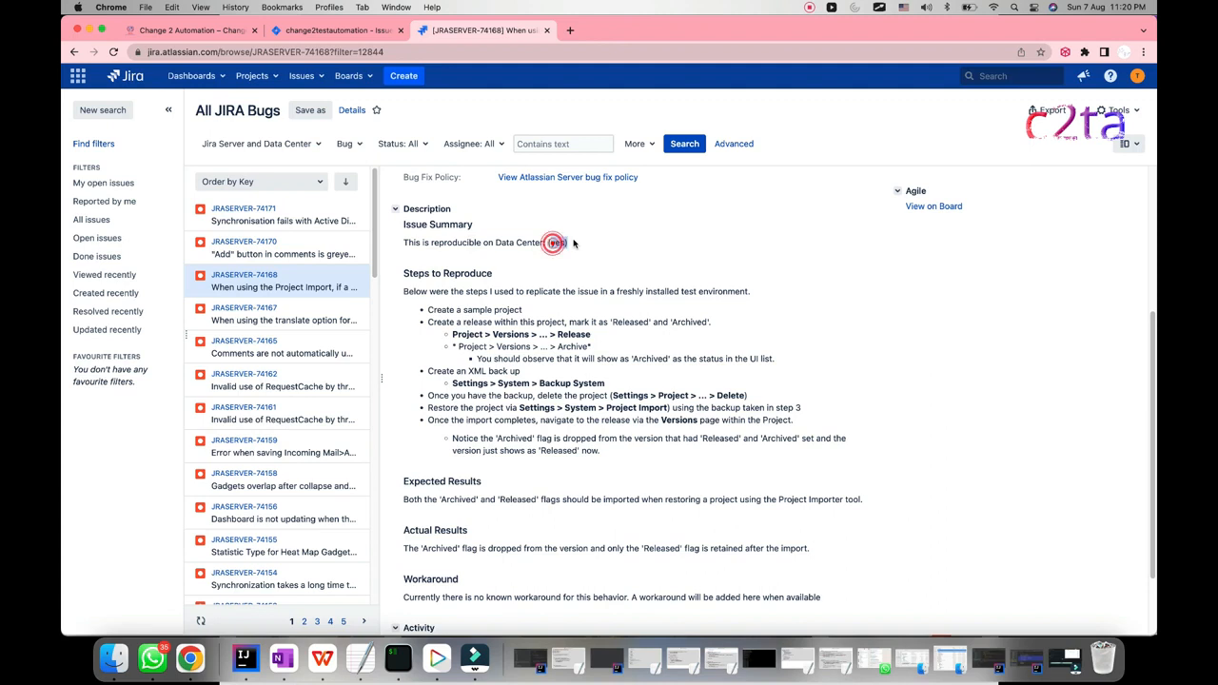
{"action": "triple_click", "coordinate": [437, 273]}
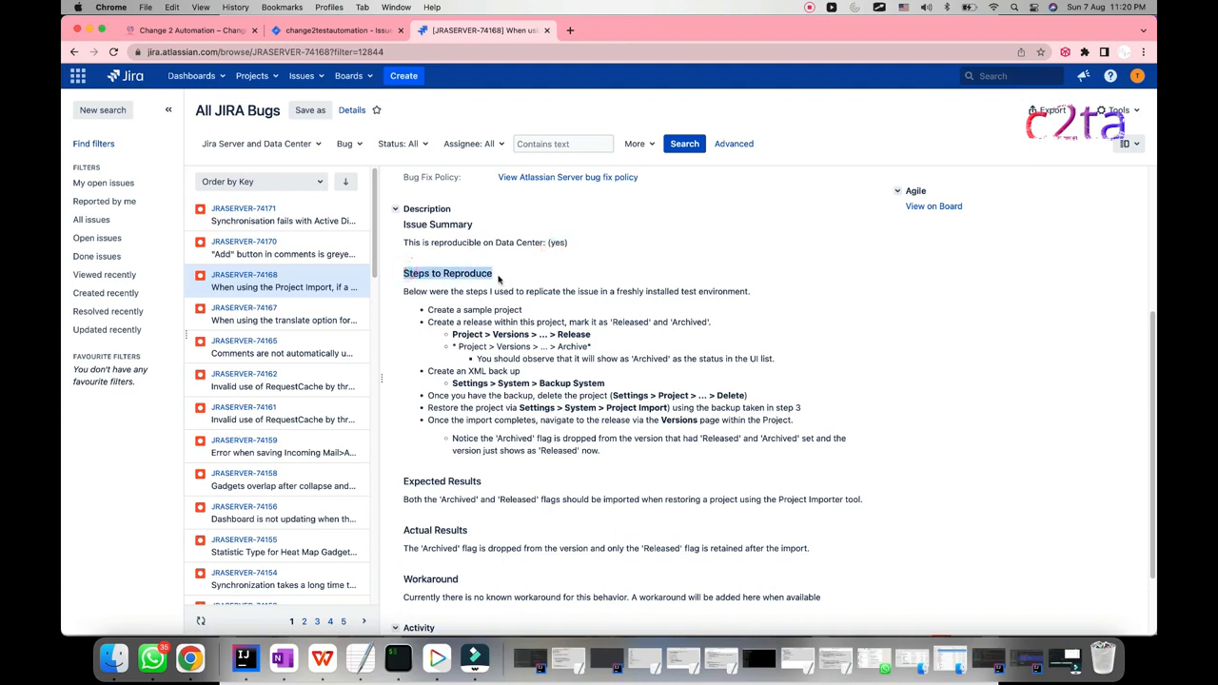
{"action": "left_click", "coordinate": [497, 278]}
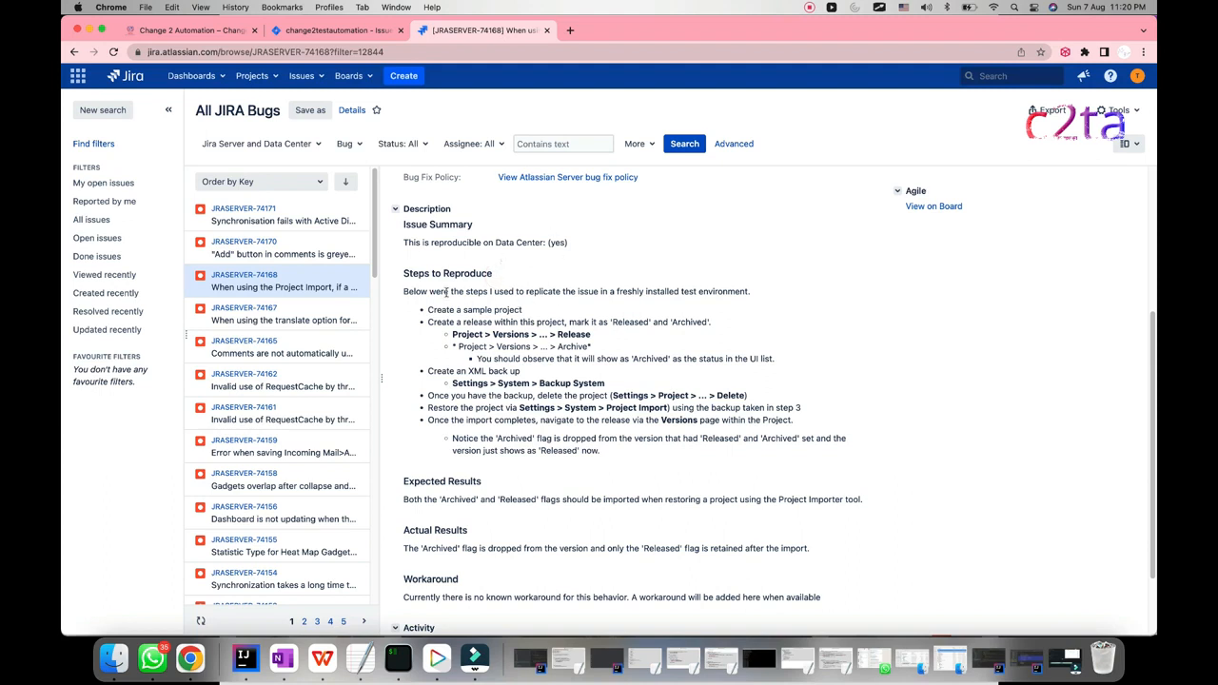
- Read through the bug's reproduction steps, from creating a sample project to checking the release after the import
{"action": "left_click_drag", "start_coordinate": [429, 309], "coordinate": [563, 295]}
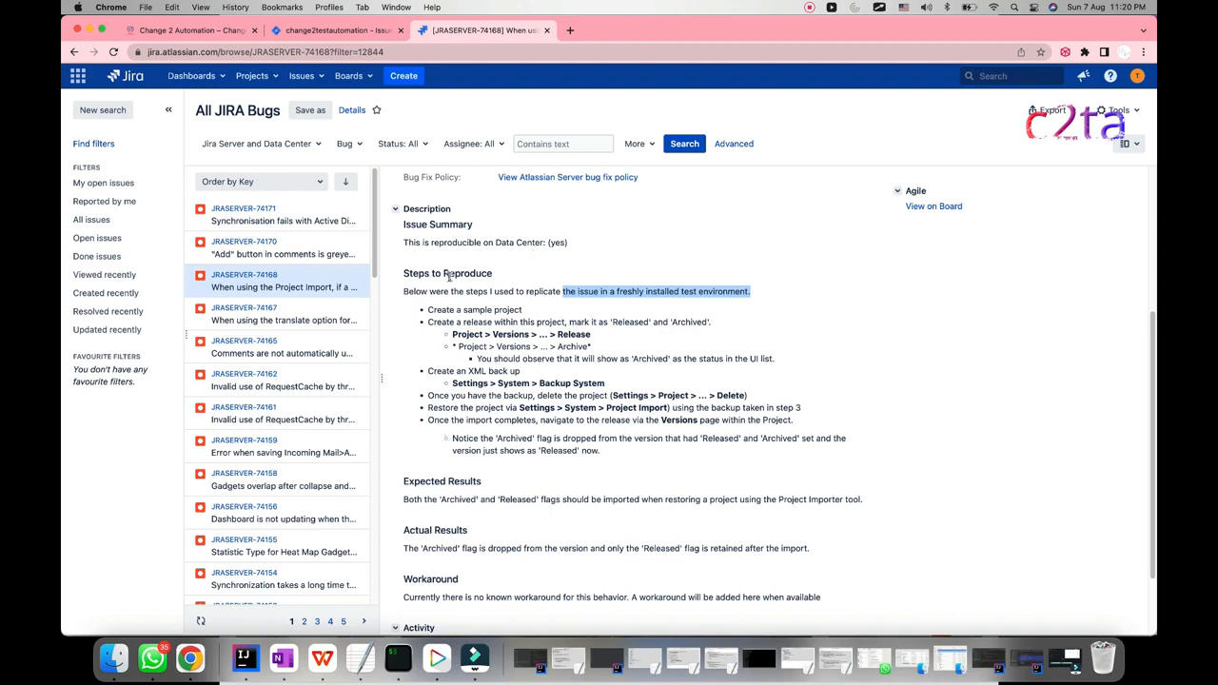
{"action": "left_click_drag", "start_coordinate": [427, 321], "coordinate": [486, 332]}
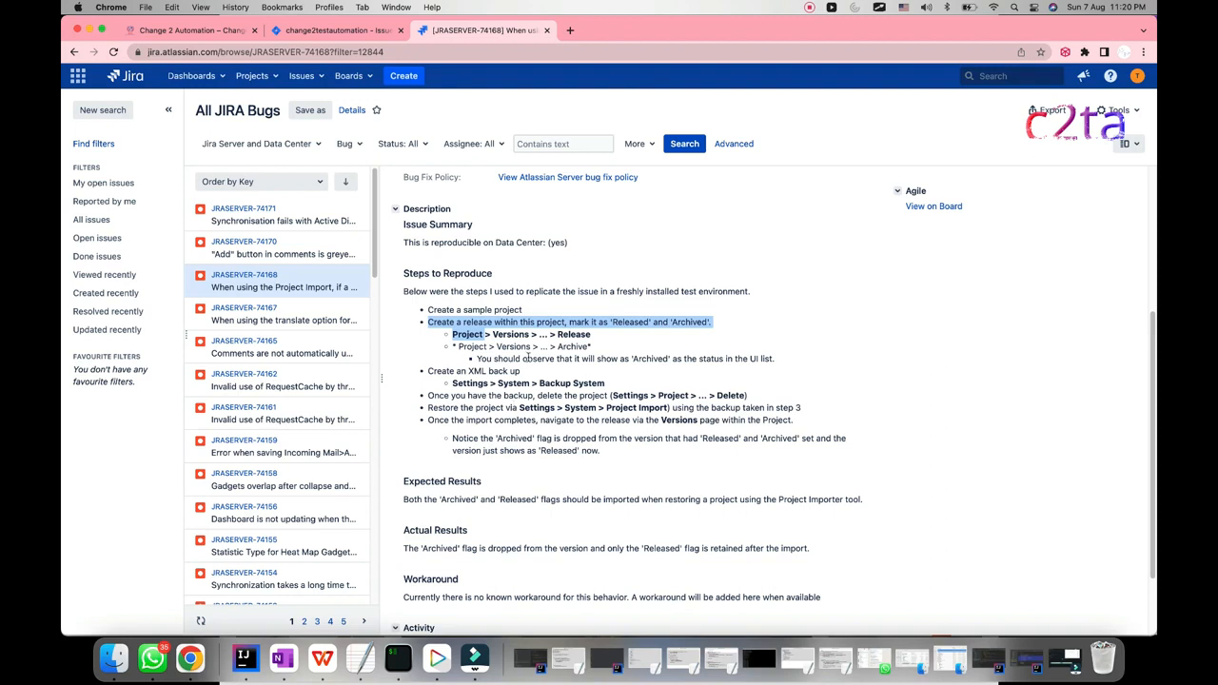
{"action": "scroll", "coordinate": [513, 405], "scroll_direction": "down", "scroll_amount": 2}
{"action": "left_click", "coordinate": [448, 321]}
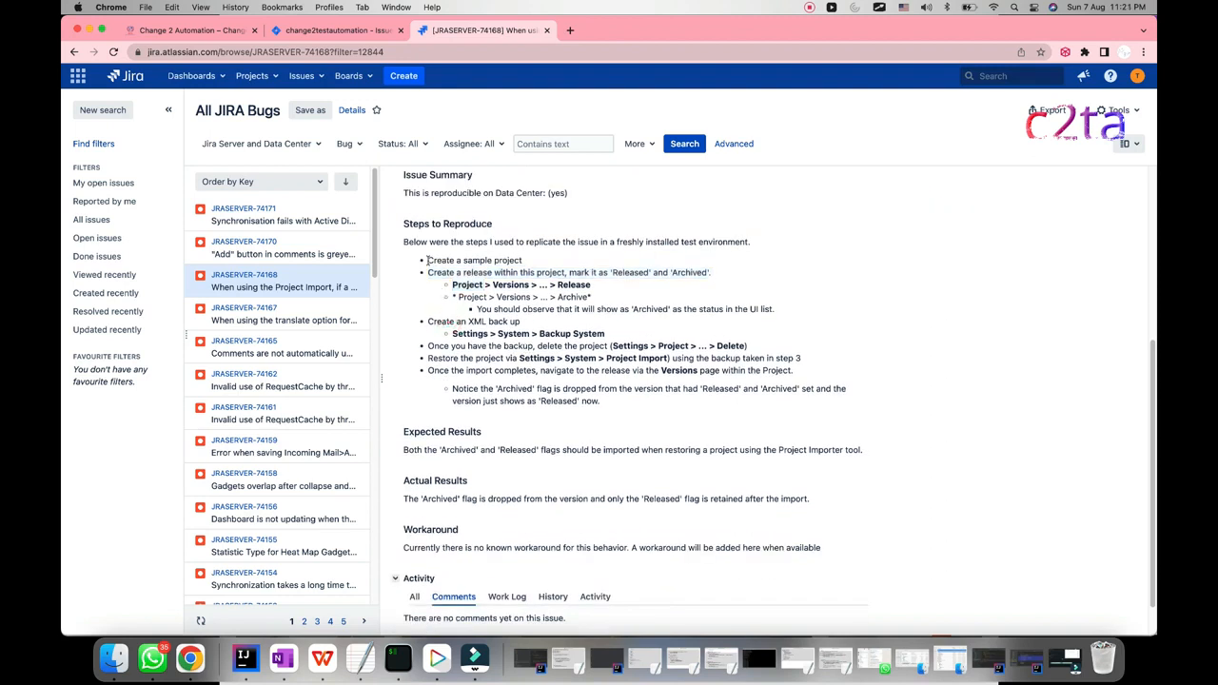
{"action": "left_click_drag", "start_coordinate": [427, 260], "coordinate": [575, 415]}
{"action": "left_click", "coordinate": [574, 415]}
{"action": "scroll", "coordinate": [545, 379], "scroll_direction": "down", "scroll_amount": 2}
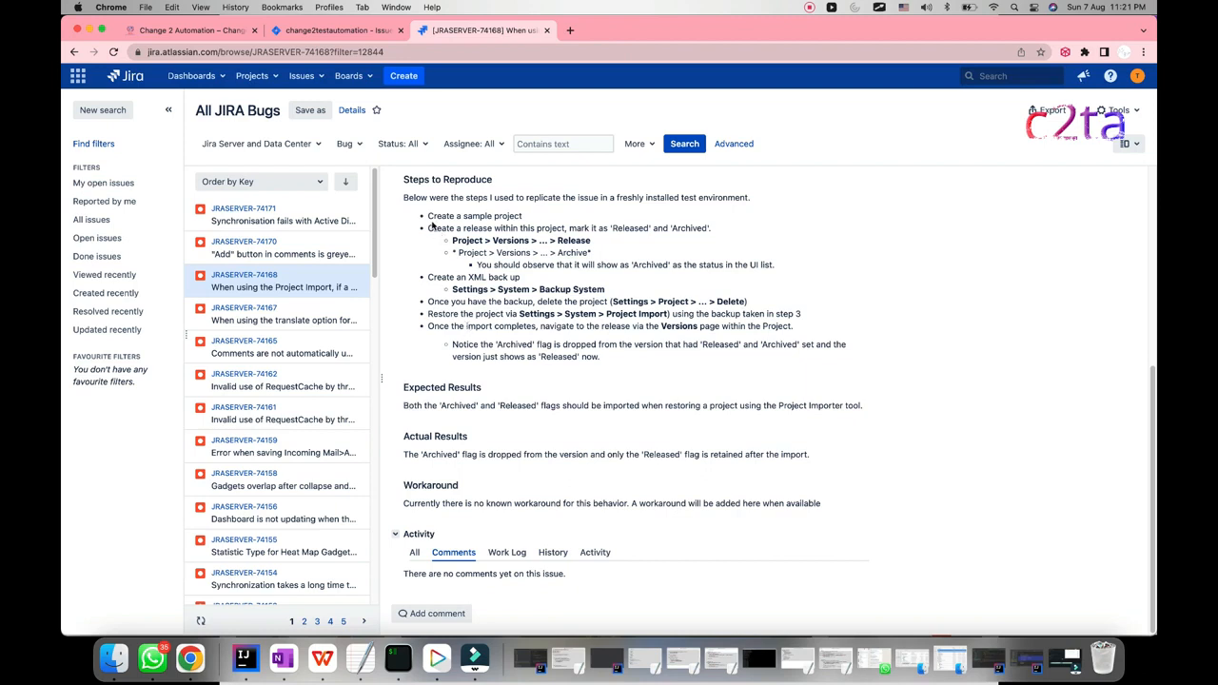
{"action": "left_click_drag", "start_coordinate": [428, 216], "coordinate": [534, 350]}
- Compare the Expected Results with the Actual Results for the 'Archived' and 'Released' flags
{"action": "left_click", "coordinate": [410, 407]}
{"action": "double_click", "coordinate": [405, 407]}
{"action": "left_click_drag", "start_coordinate": [640, 406], "coordinate": [862, 405]}
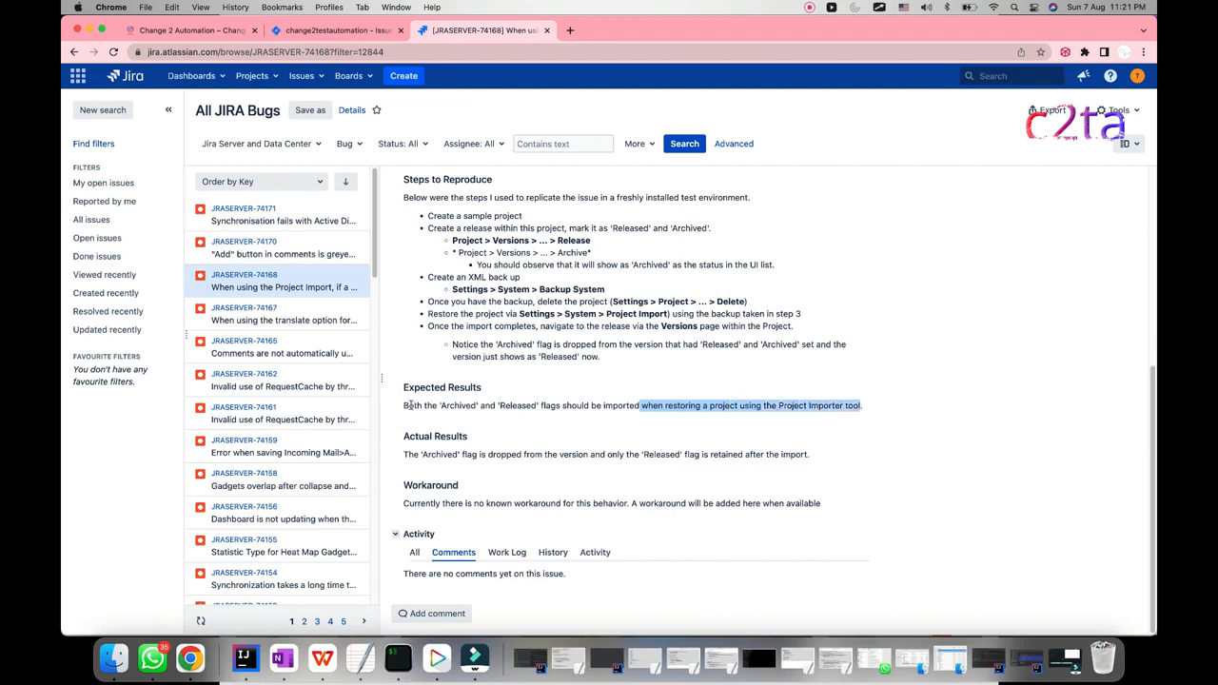
{"action": "left_click_drag", "start_coordinate": [405, 406], "coordinate": [570, 405]}
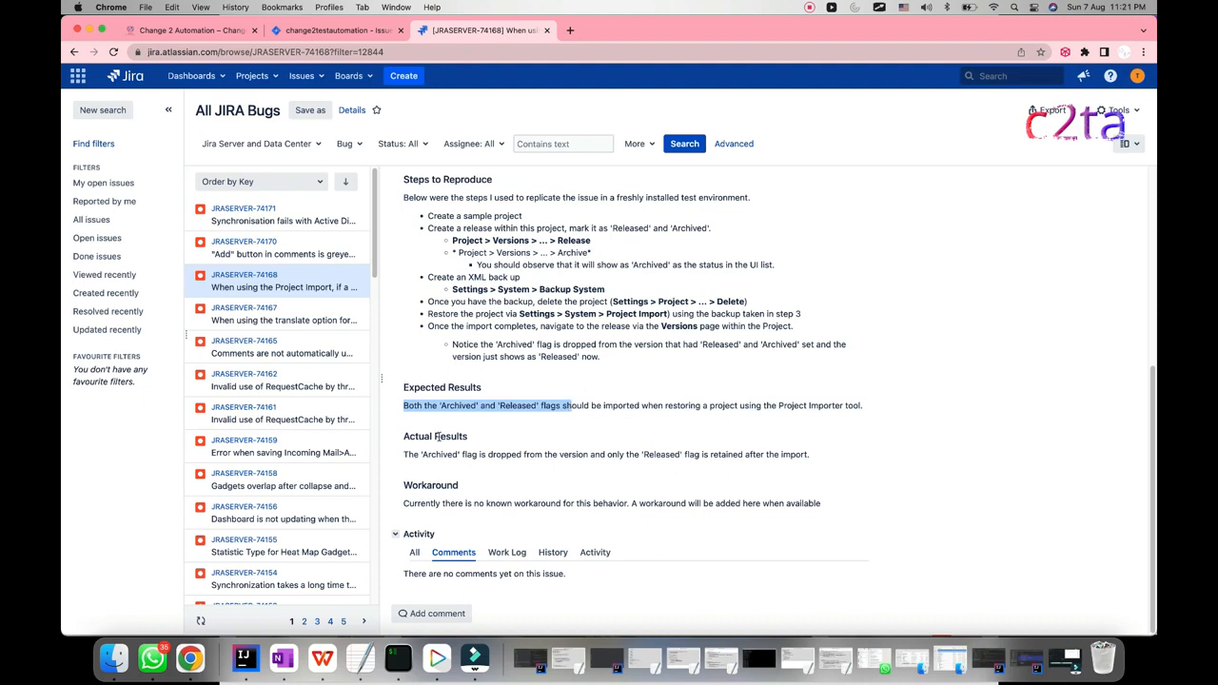
{"action": "left_click_drag", "start_coordinate": [404, 454], "coordinate": [815, 457]}
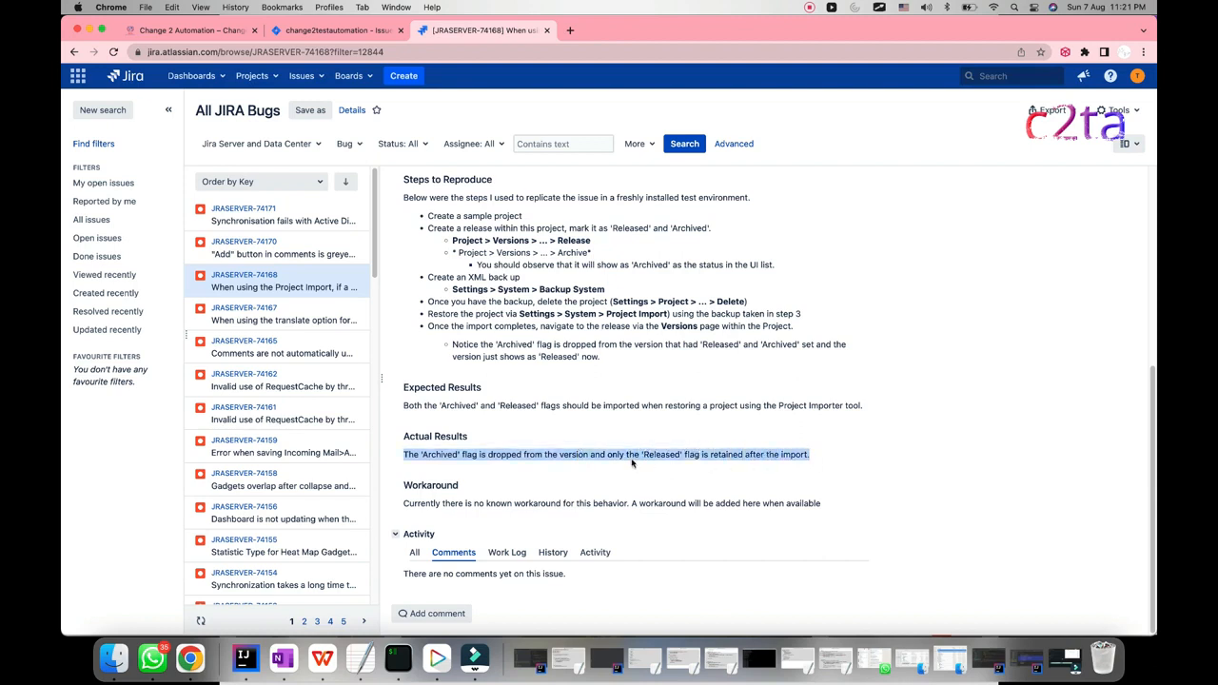
{"action": "left_click", "coordinate": [629, 458]}
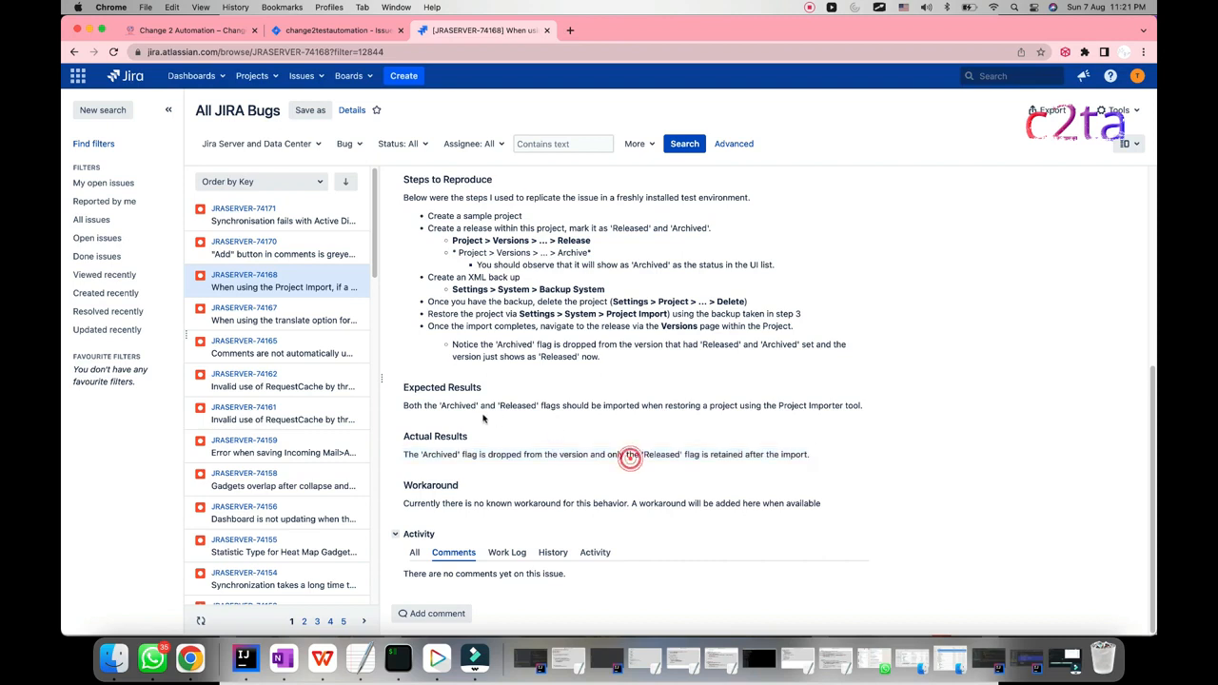
{"action": "left_click_drag", "start_coordinate": [438, 405], "coordinate": [635, 402]}
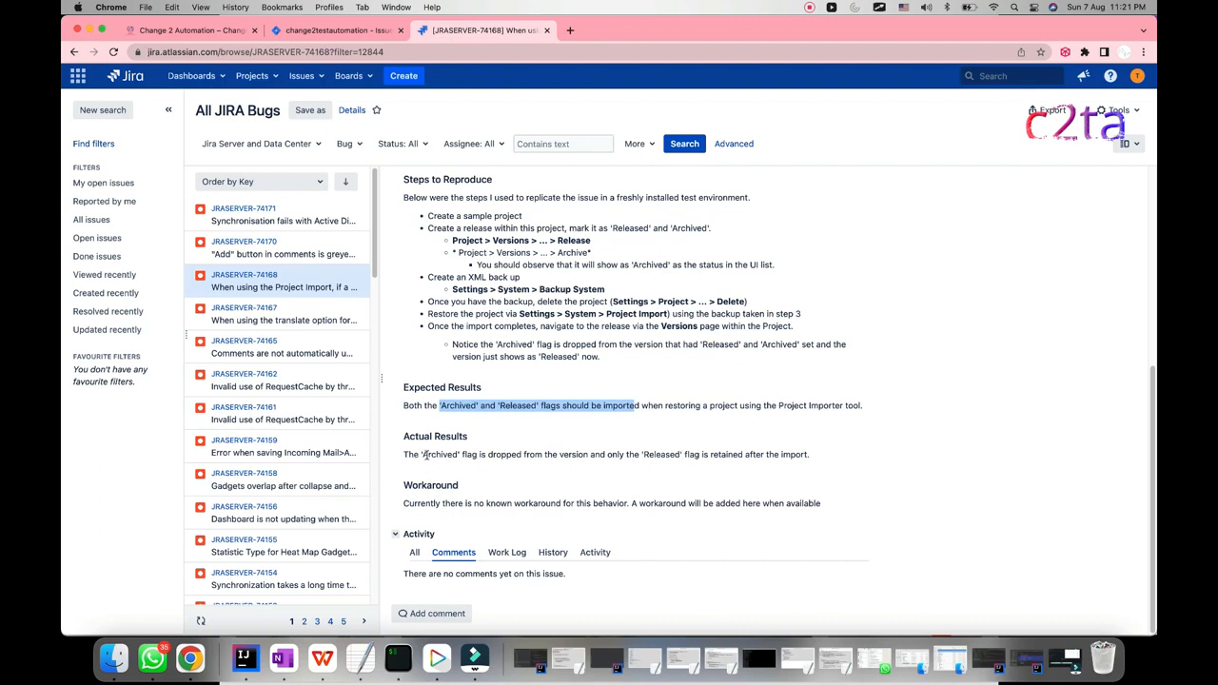
{"action": "left_click_drag", "start_coordinate": [616, 454], "coordinate": [794, 454]}
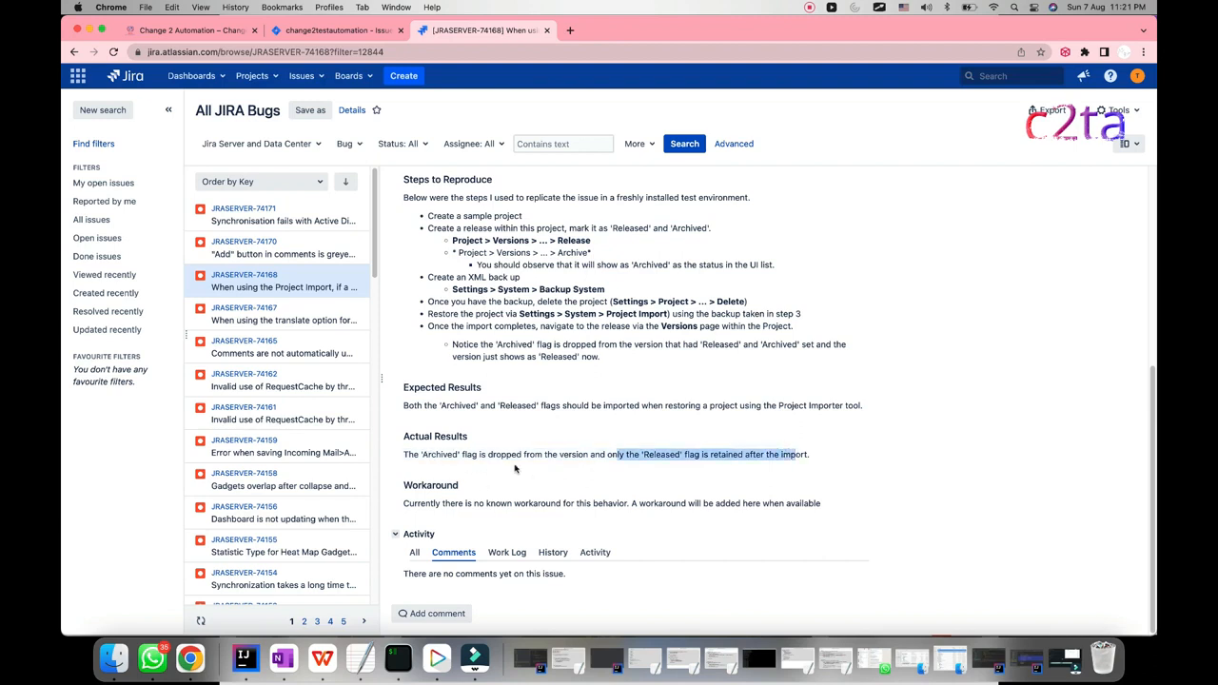
{"action": "triple_click", "coordinate": [492, 405]}
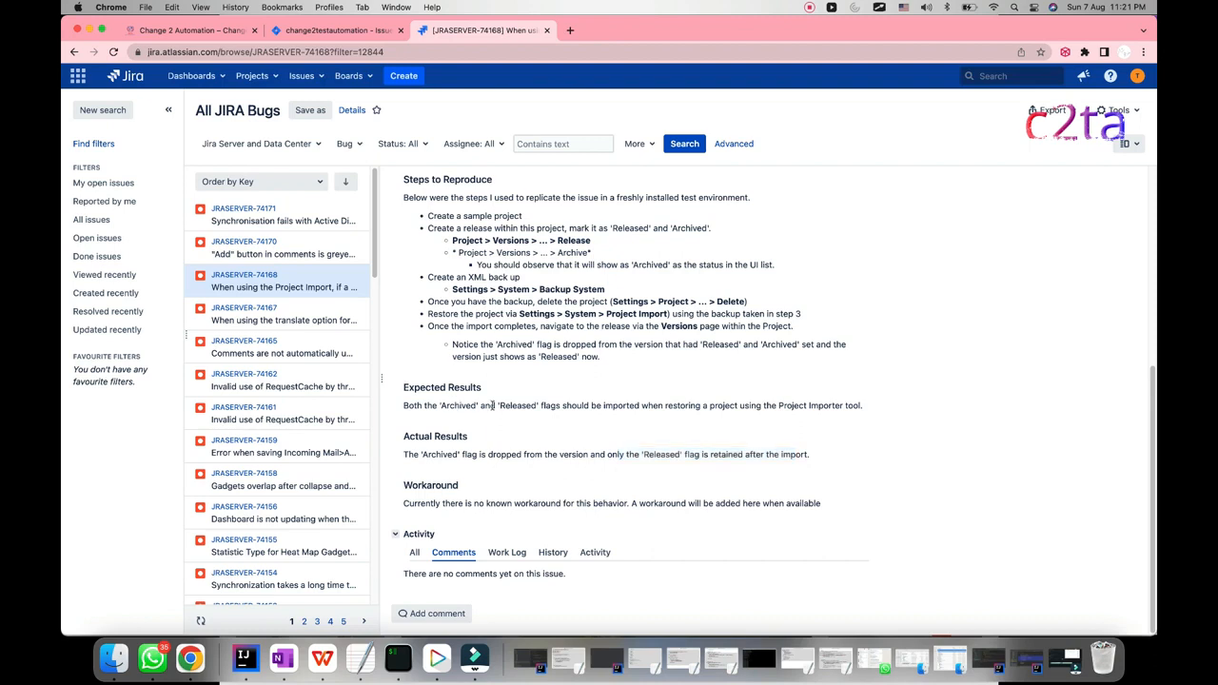
{"action": "double_click", "coordinate": [442, 454]}
{"action": "left_click", "coordinate": [438, 405]}
- Read the Workaround section of the bug description
{"action": "mouse_move", "coordinate": [467, 505]}
{"action": "left_mouse_down"}
{"action": "mouse_move", "coordinate": [520, 501]}
{"action": "mouse_move", "coordinate": [501, 484]}
{"action": "mouse_move", "coordinate": [467, 502]}
{"action": "left_mouse_up"}
{"action": "double_click", "coordinate": [423, 506]}
{"action": "triple_click", "coordinate": [444, 504]}
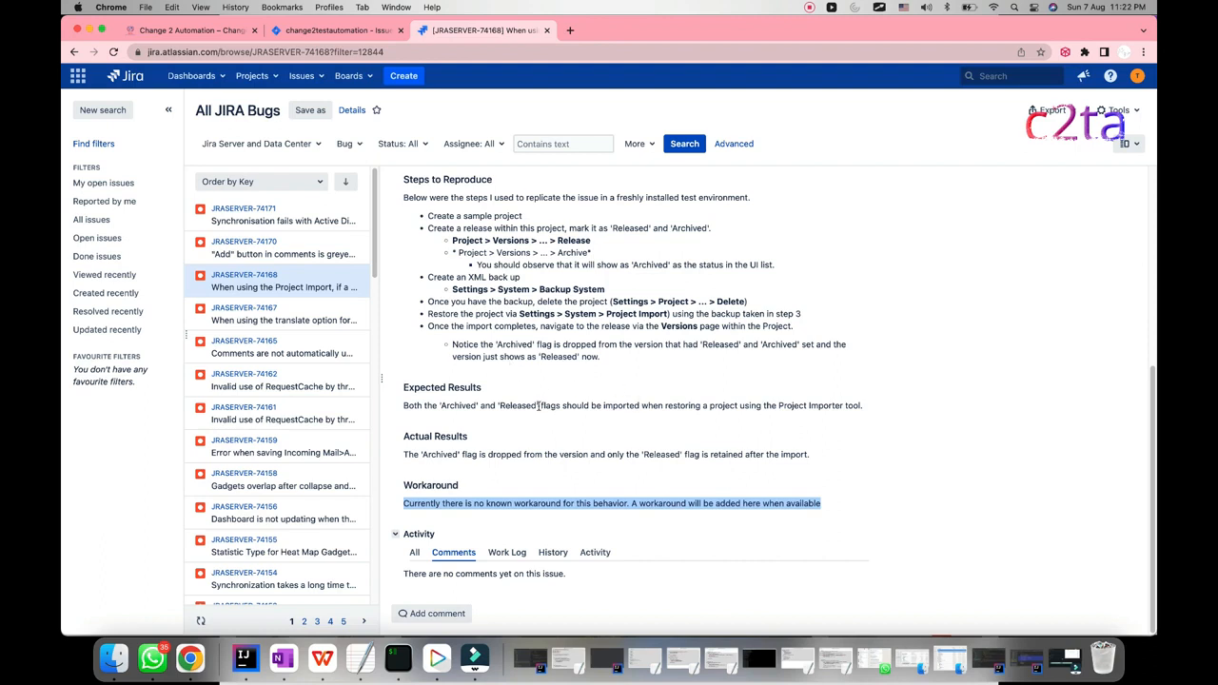
- Examine the bug's affected versions, the version it was introduced in, and its labels in the issue details
{"action": "scroll", "coordinate": [539, 405], "scroll_direction": "up", "scroll_amount": 2}
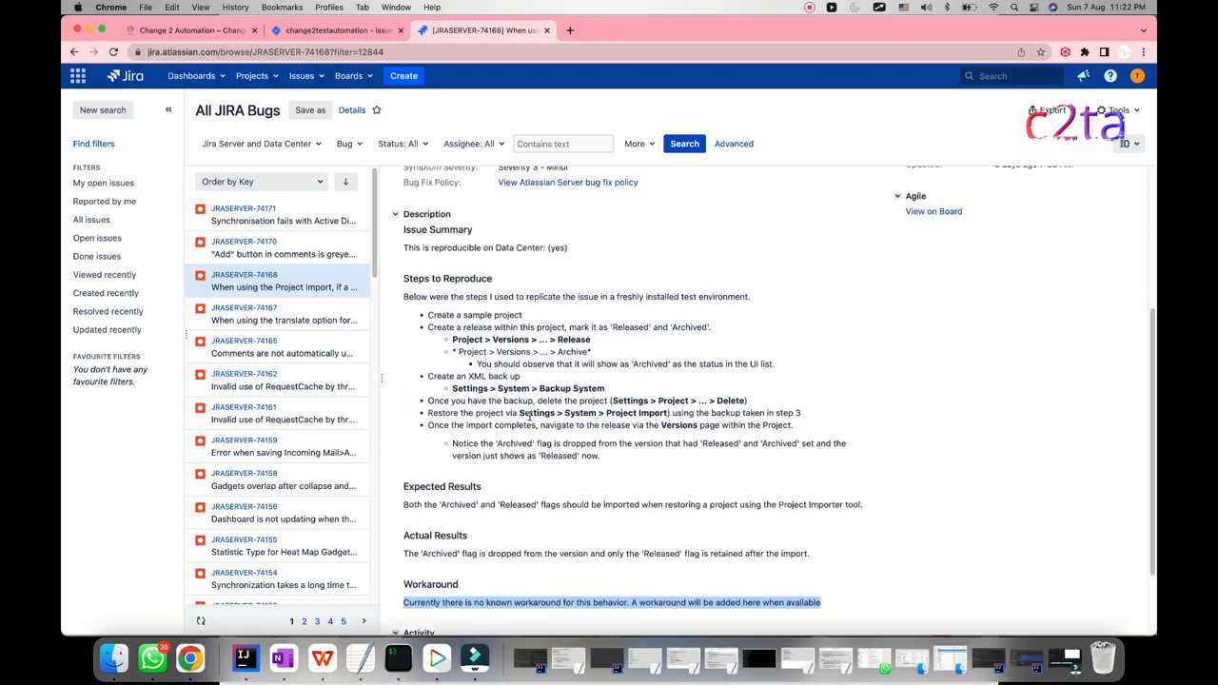
{"action": "scroll", "coordinate": [529, 415], "scroll_direction": "up", "scroll_amount": 5}
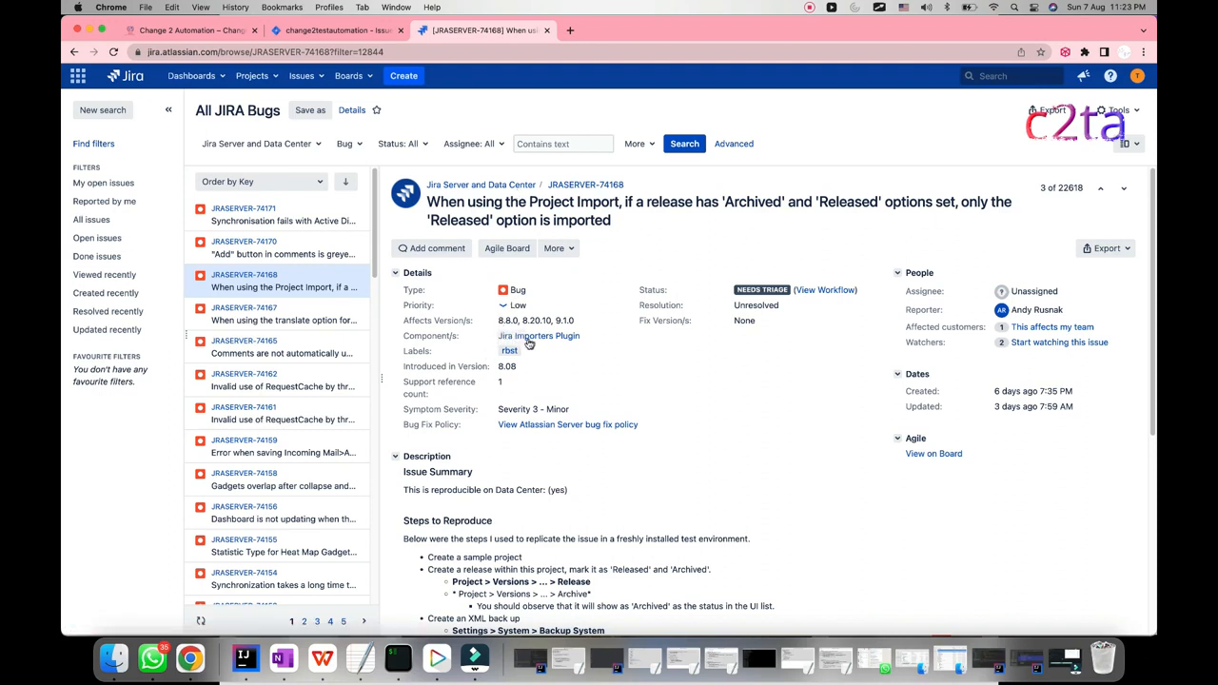
{"action": "left_click_drag", "start_coordinate": [496, 324], "coordinate": [578, 321]}
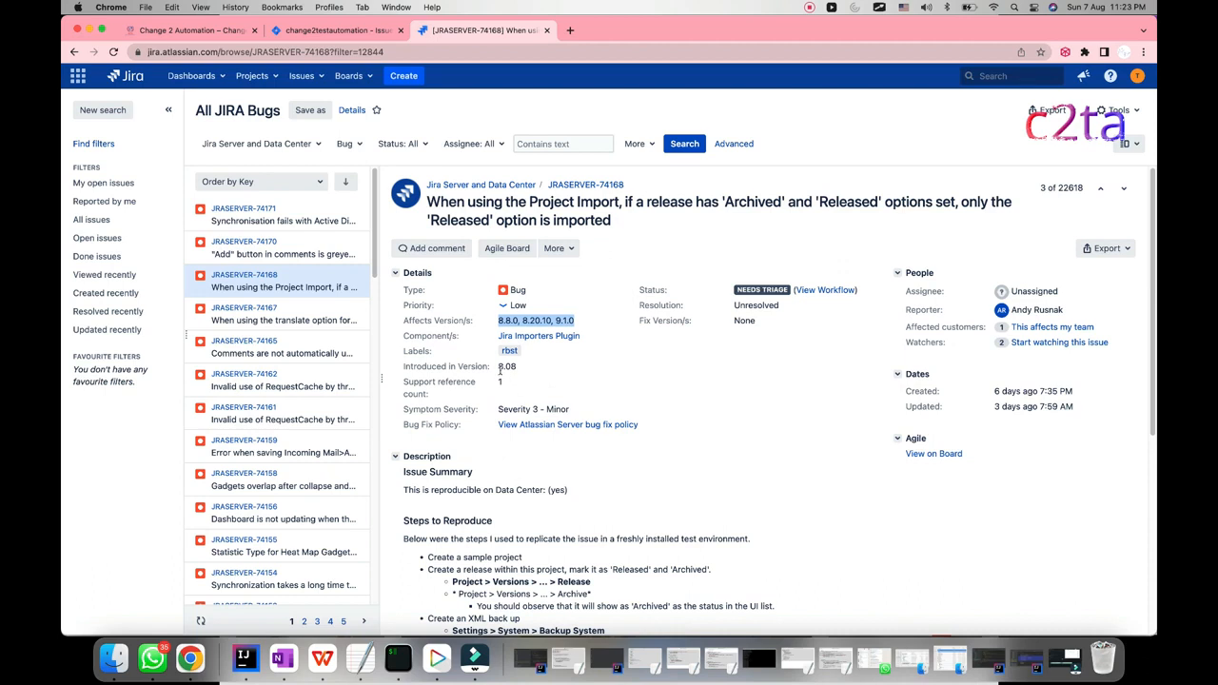
{"action": "left_click_drag", "start_coordinate": [496, 366], "coordinate": [526, 372]}
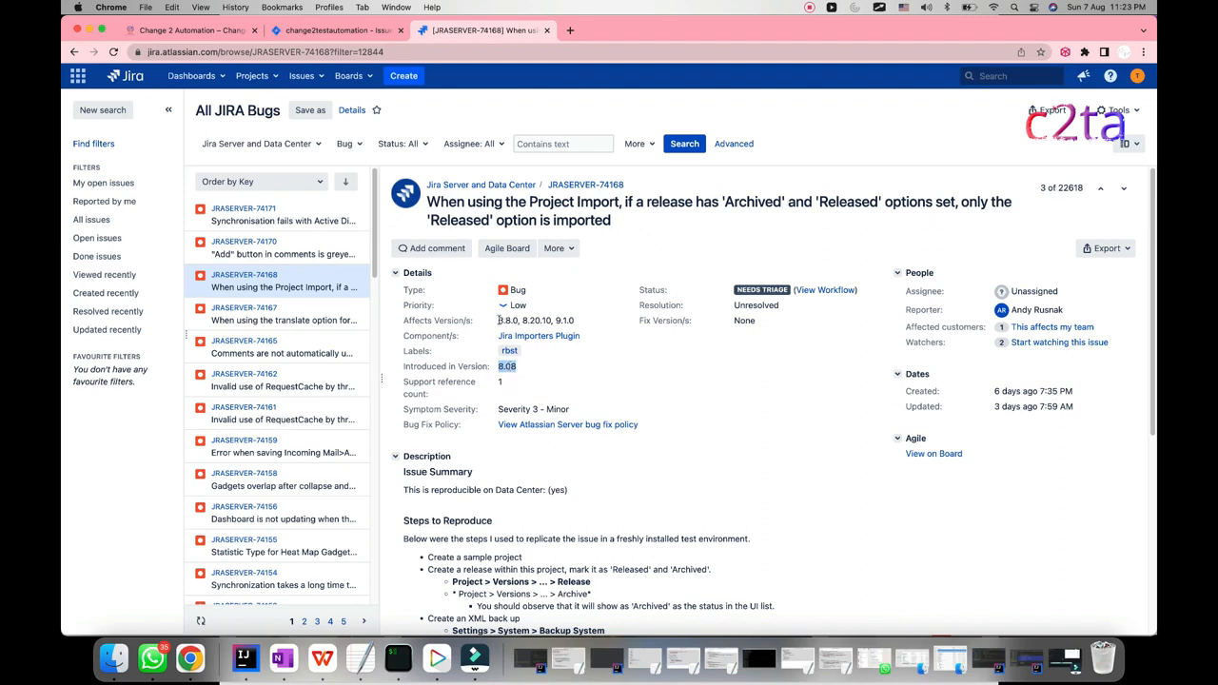
{"action": "left_click_drag", "start_coordinate": [498, 320], "coordinate": [576, 321]}
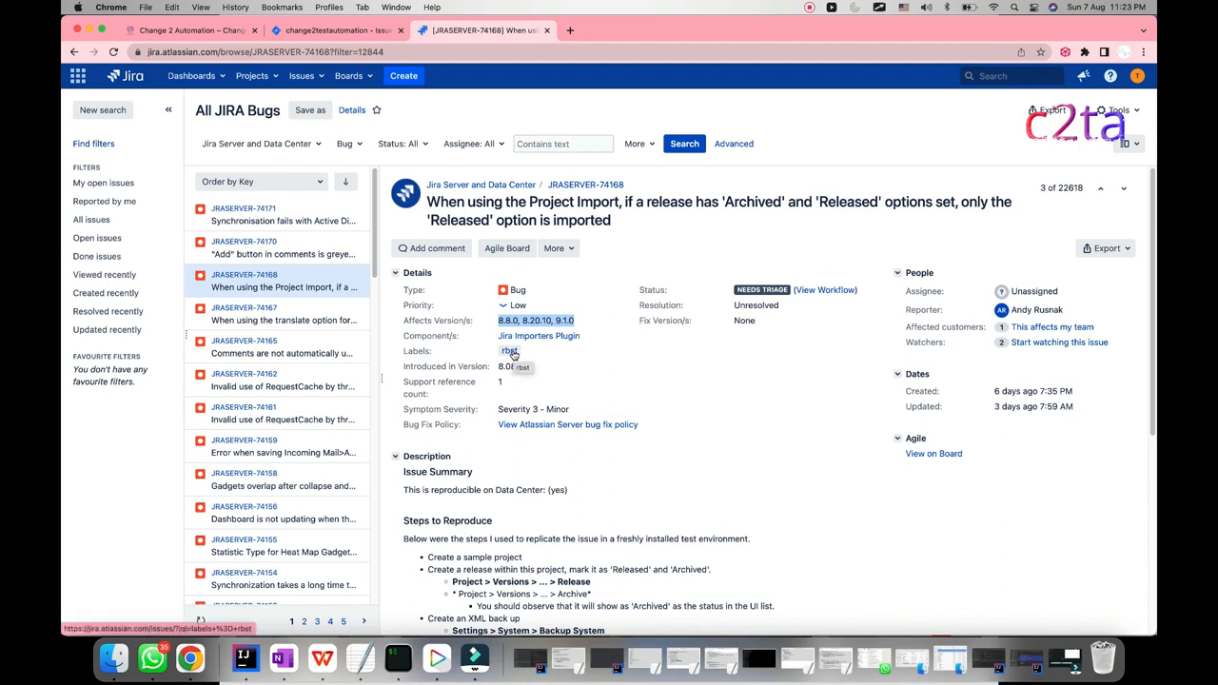
{"action": "left_click_drag", "start_coordinate": [493, 351], "coordinate": [522, 350]}
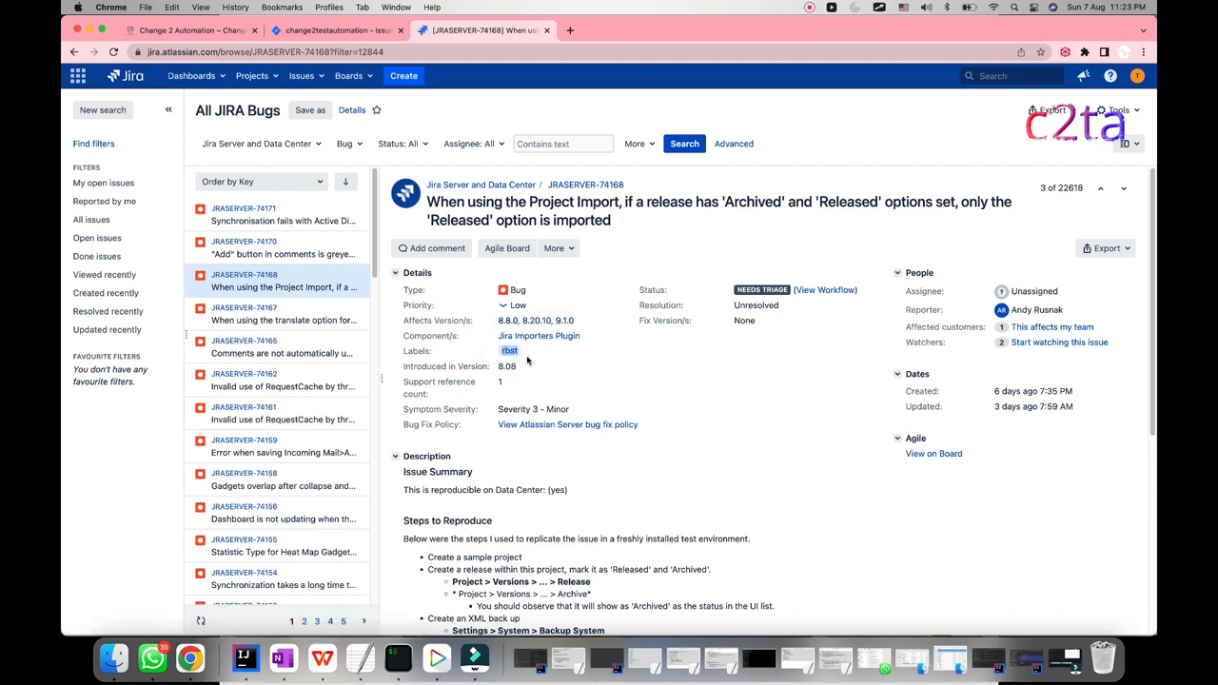
- Examine the bug's symptom severity and compare it with its priority
{"action": "left_click", "coordinate": [499, 410]}
{"action": "left_click_drag", "start_coordinate": [498, 409], "coordinate": [571, 410]}
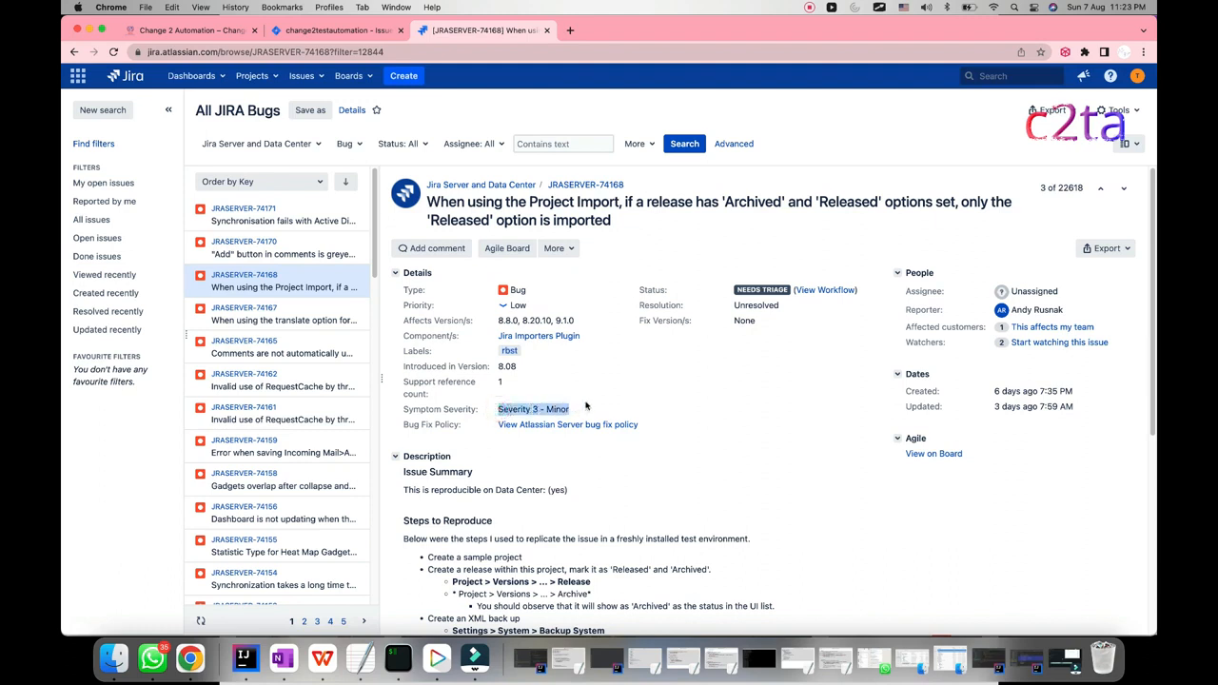
{"action": "left_click", "coordinate": [585, 402]}
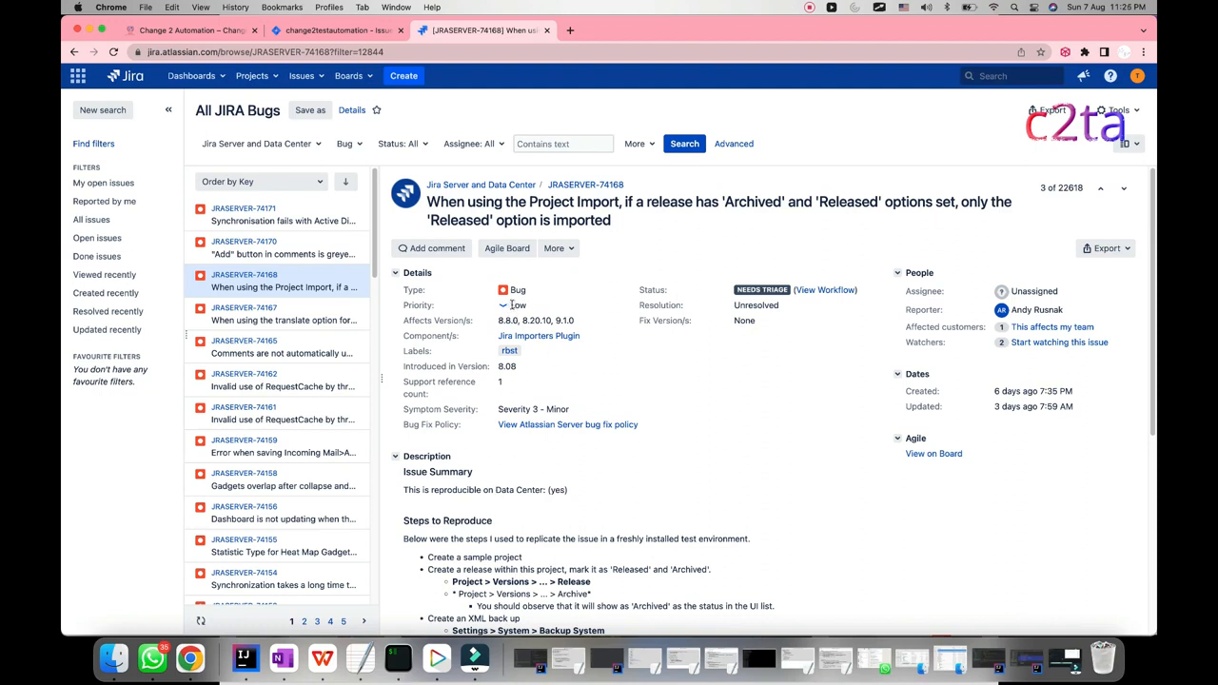
{"action": "left_click_drag", "start_coordinate": [511, 305], "coordinate": [537, 305]}
{"action": "left_click_drag", "start_coordinate": [498, 409], "coordinate": [571, 410]}
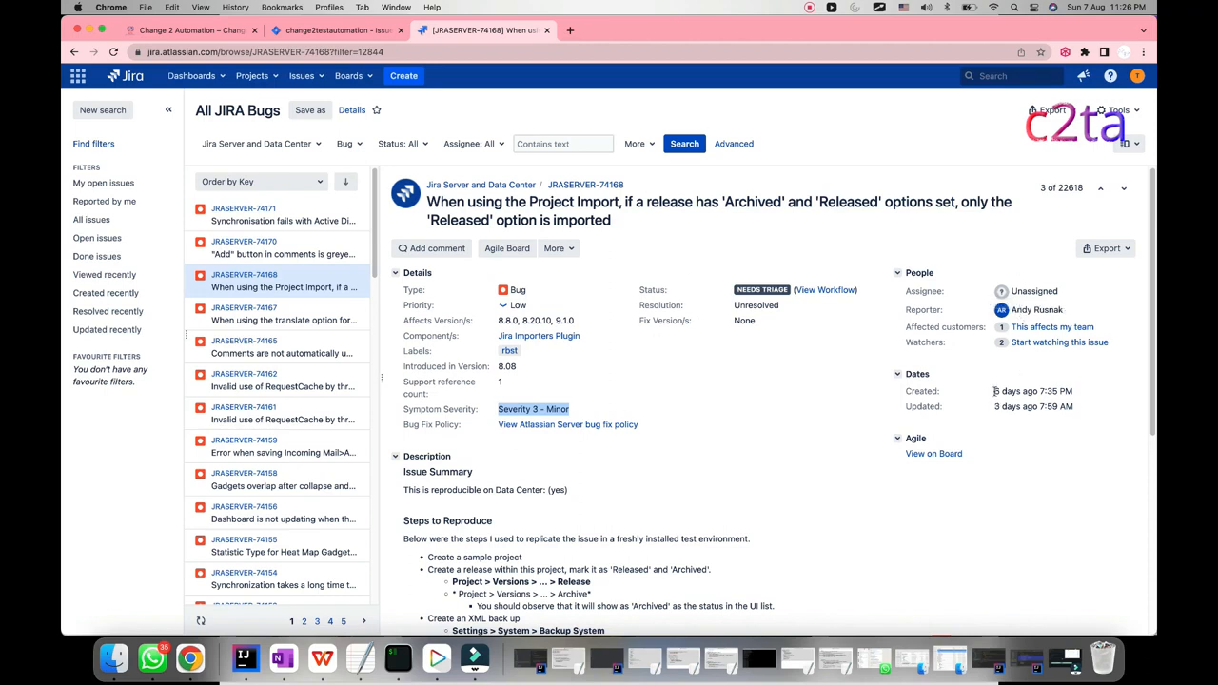
- Check the bug's created and updated dates, and the comments in its activity section
{"action": "left_click", "coordinate": [994, 391]}
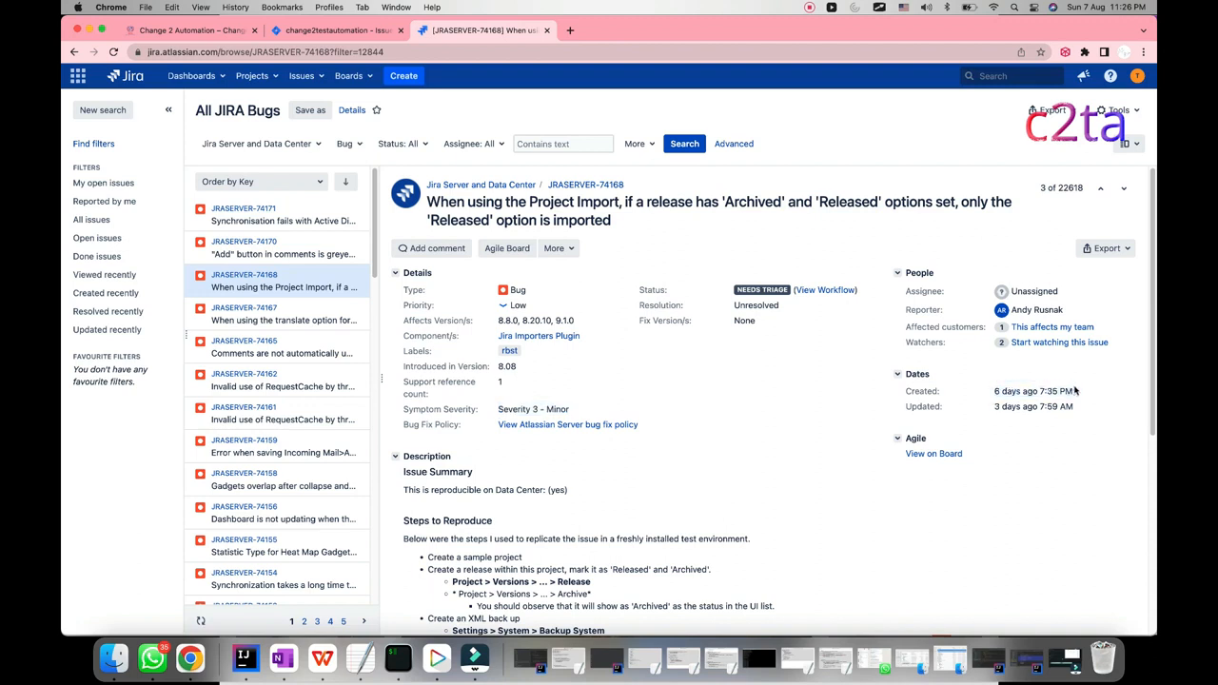
{"action": "left_click_drag", "start_coordinate": [994, 406], "coordinate": [1081, 412]}
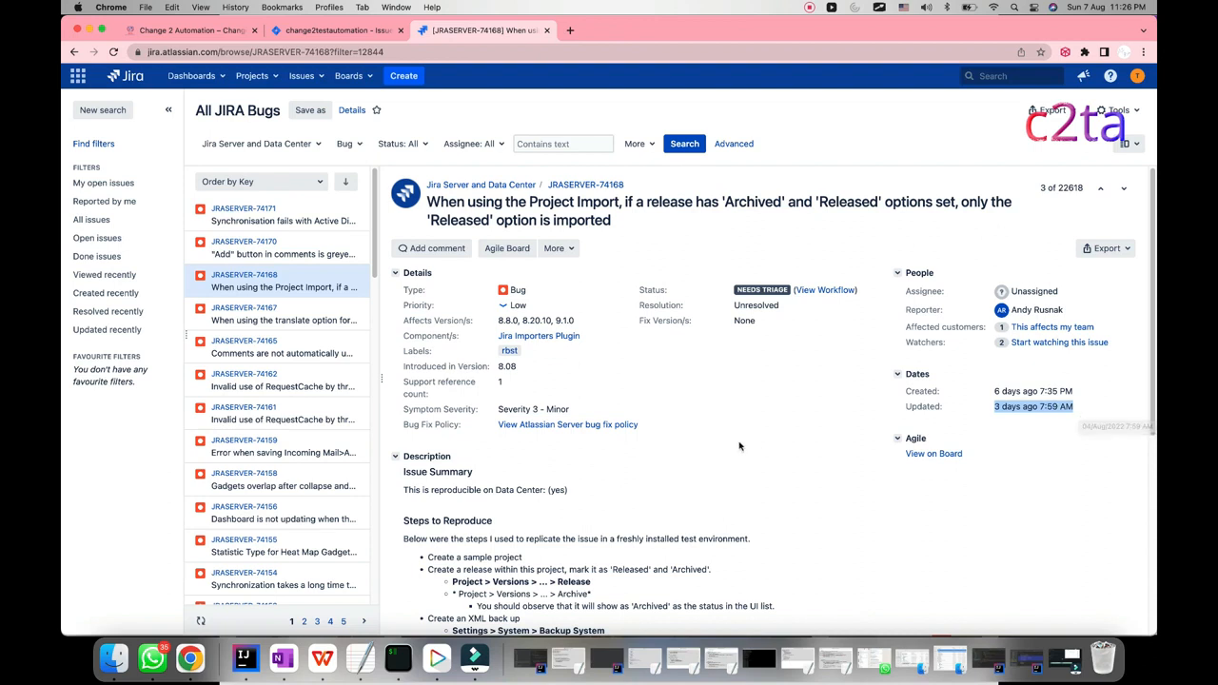
{"action": "scroll", "coordinate": [758, 489], "scroll_direction": "down", "scroll_amount": 5}
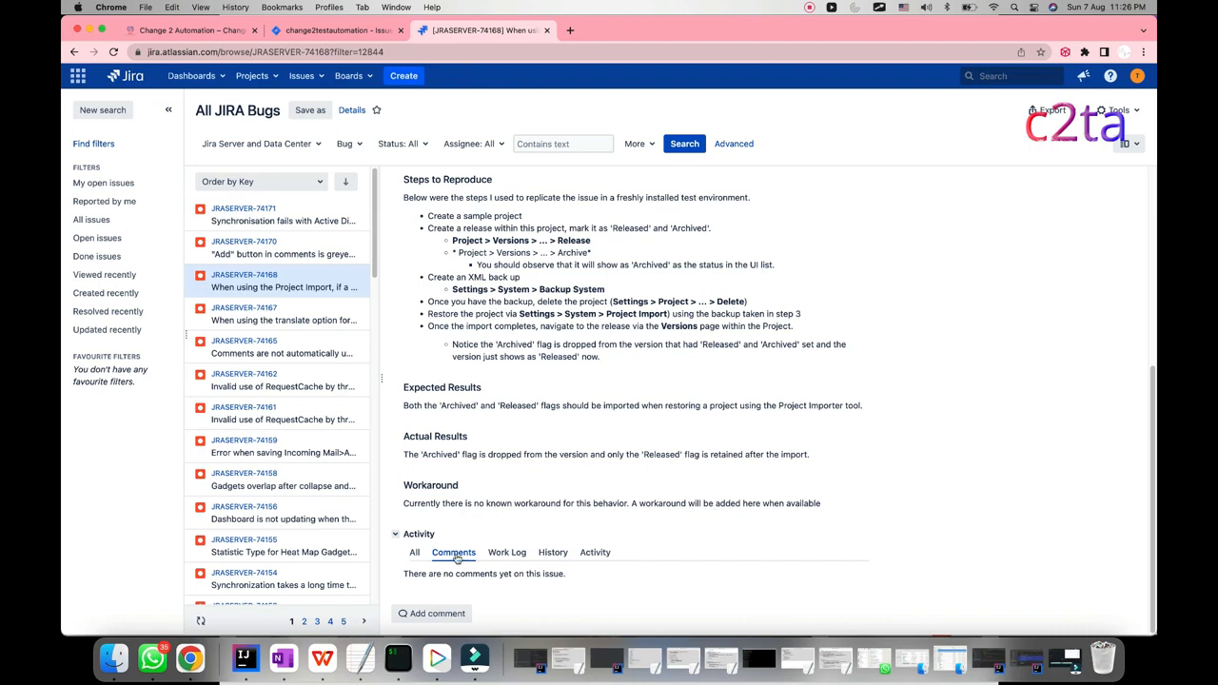
- Open the bug report JRASERVER-74165 from the issue list
{"action": "left_click", "coordinate": [291, 337]}
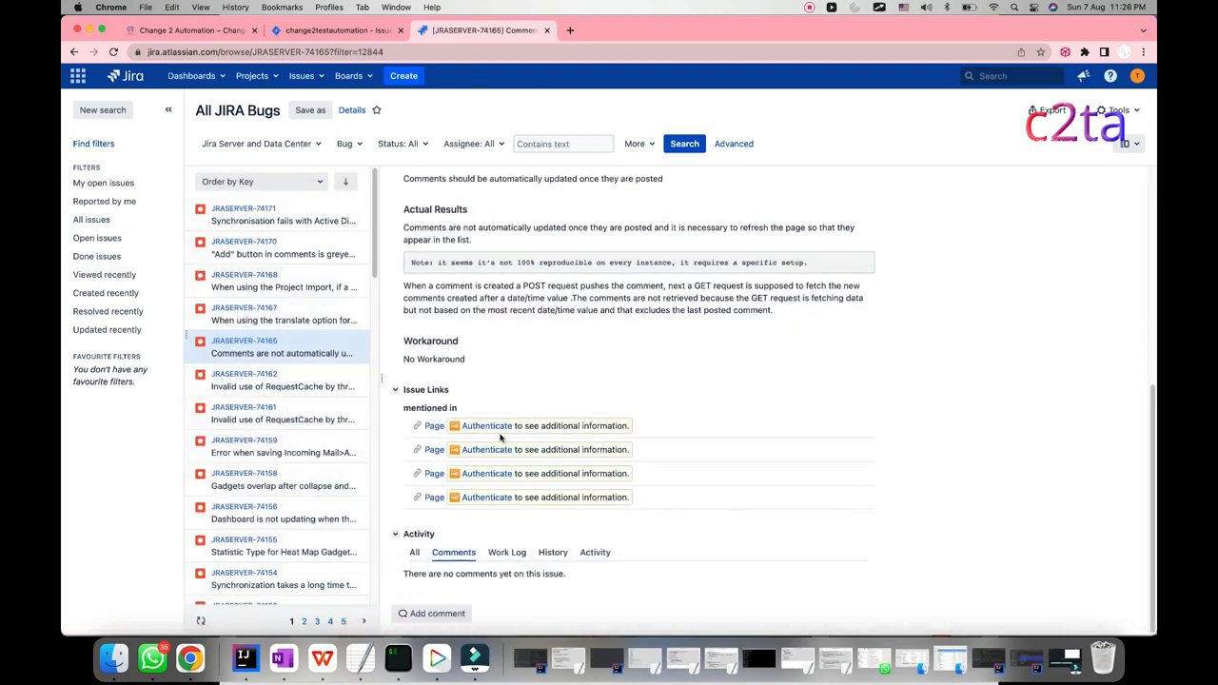
- Look through the bug reports JRASERVER-74167, JRASERVER-74161 and JRASERVER-74159, checking their attachments and comments
{"action": "left_click", "coordinate": [308, 303]}
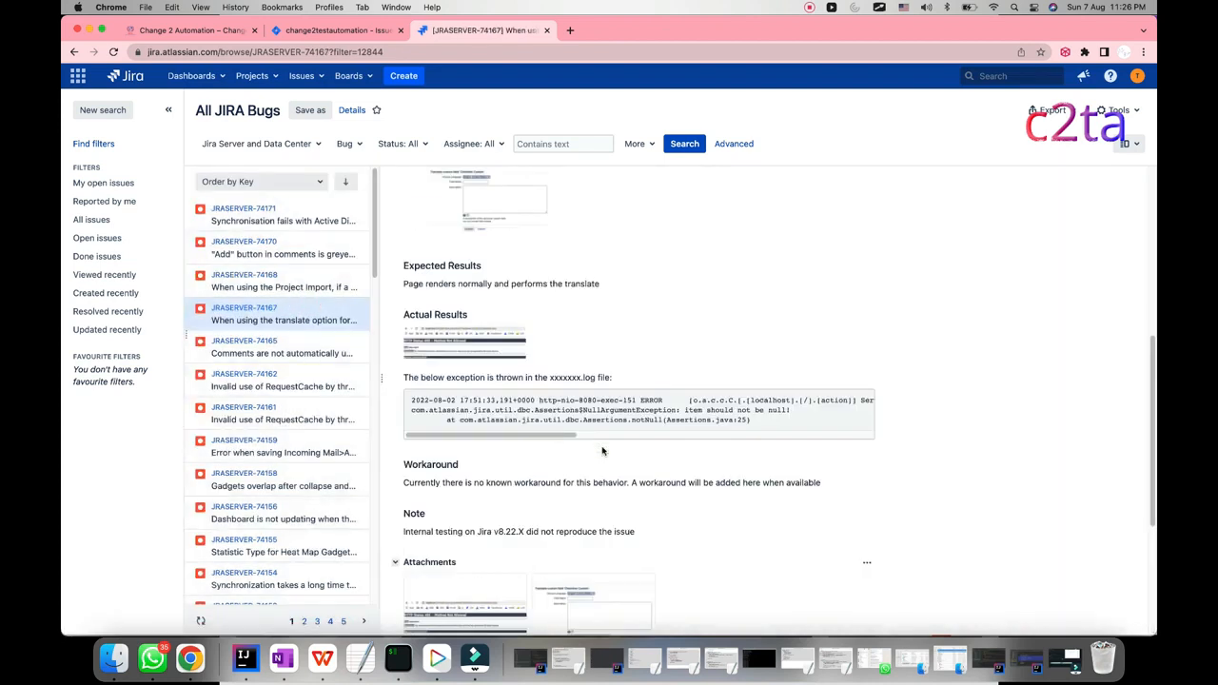
{"action": "scroll", "coordinate": [602, 451], "scroll_direction": "down", "scroll_amount": 5}
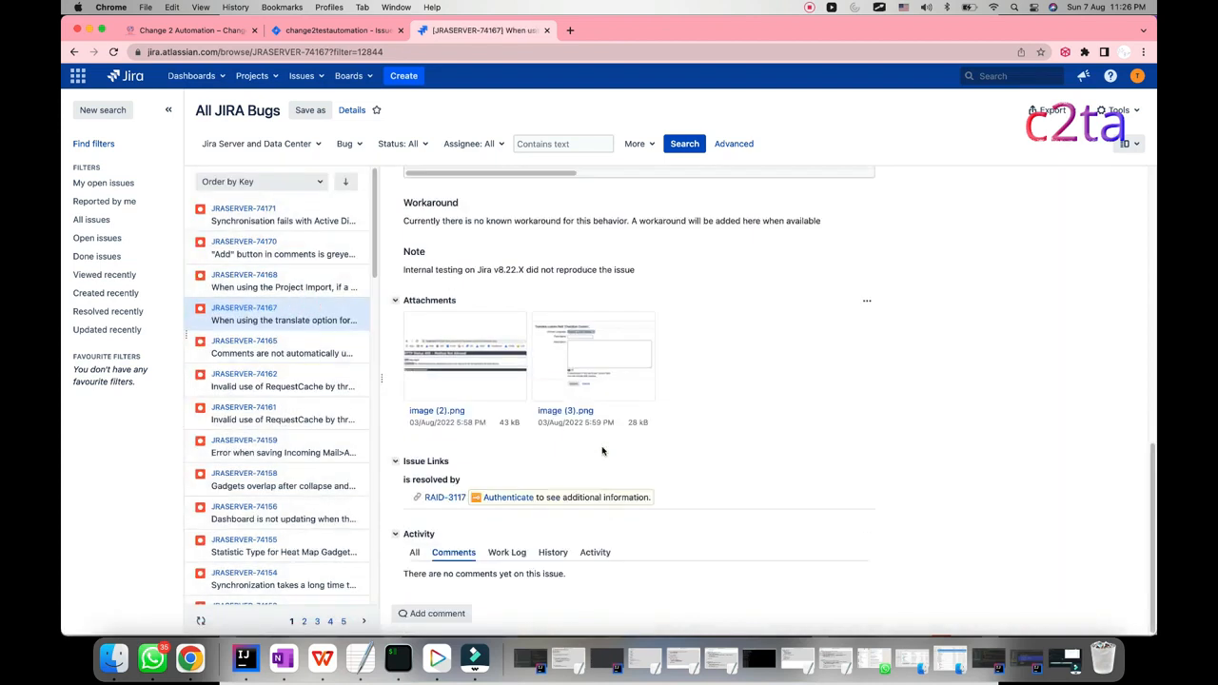
{"action": "left_click", "coordinate": [282, 427]}
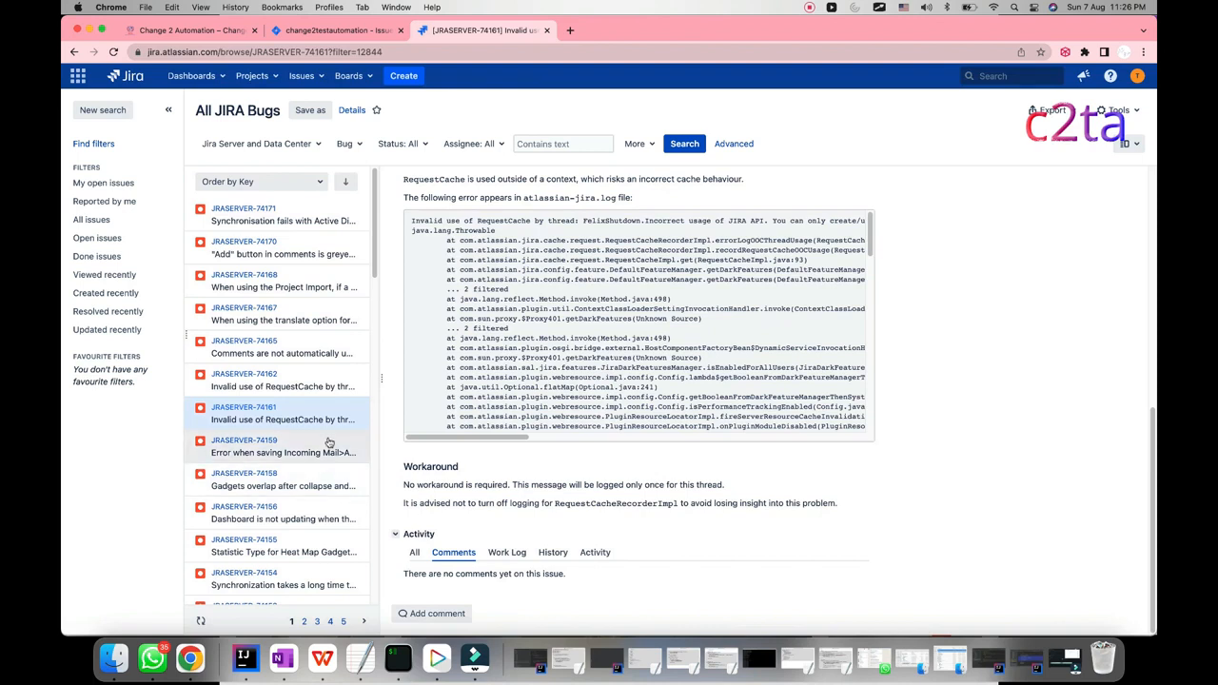
{"action": "left_click", "coordinate": [328, 434]}
{"action": "scroll", "coordinate": [634, 482], "scroll_direction": "down", "scroll_amount": 5}
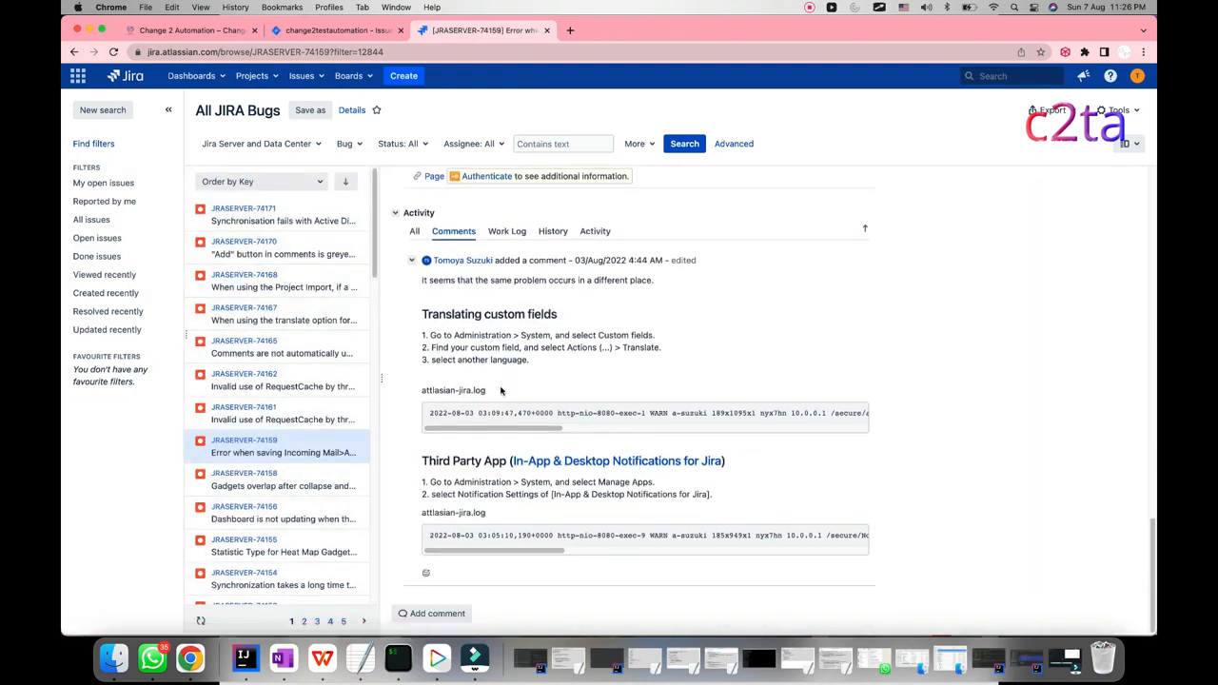
- Examine JRASERVER-74159's issue details, steps to reproduce, expected and actual results, and comments
{"action": "scroll", "coordinate": [500, 390], "scroll_direction": "up", "scroll_amount": 5}
{"action": "scroll", "coordinate": [501, 390], "scroll_direction": "up", "scroll_amount": 5}
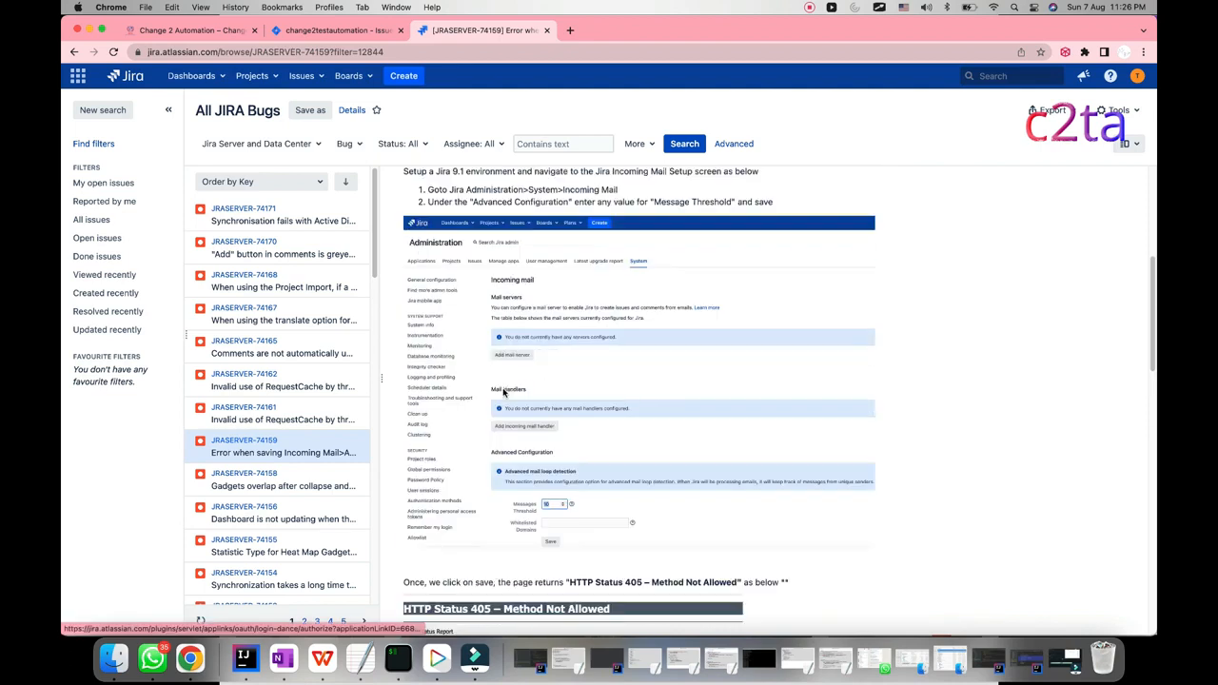
{"action": "scroll", "coordinate": [504, 391], "scroll_direction": "up", "scroll_amount": 4}
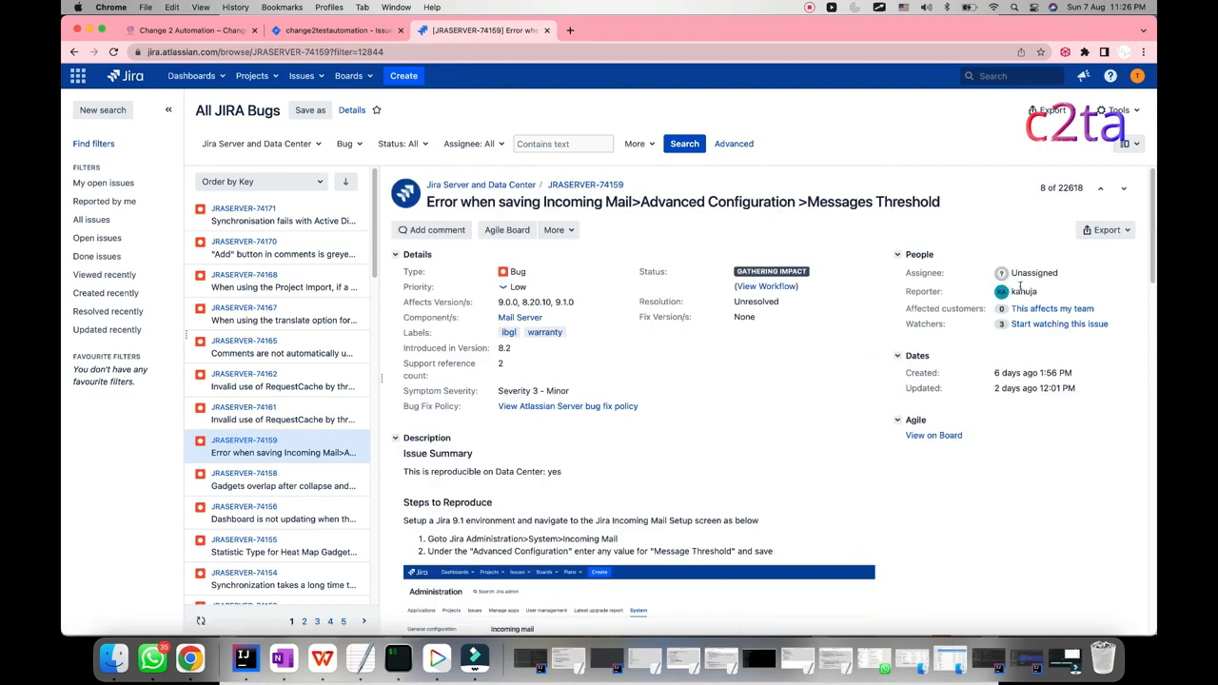
{"action": "scroll", "coordinate": [894, 438], "scroll_direction": "down", "scroll_amount": 12}
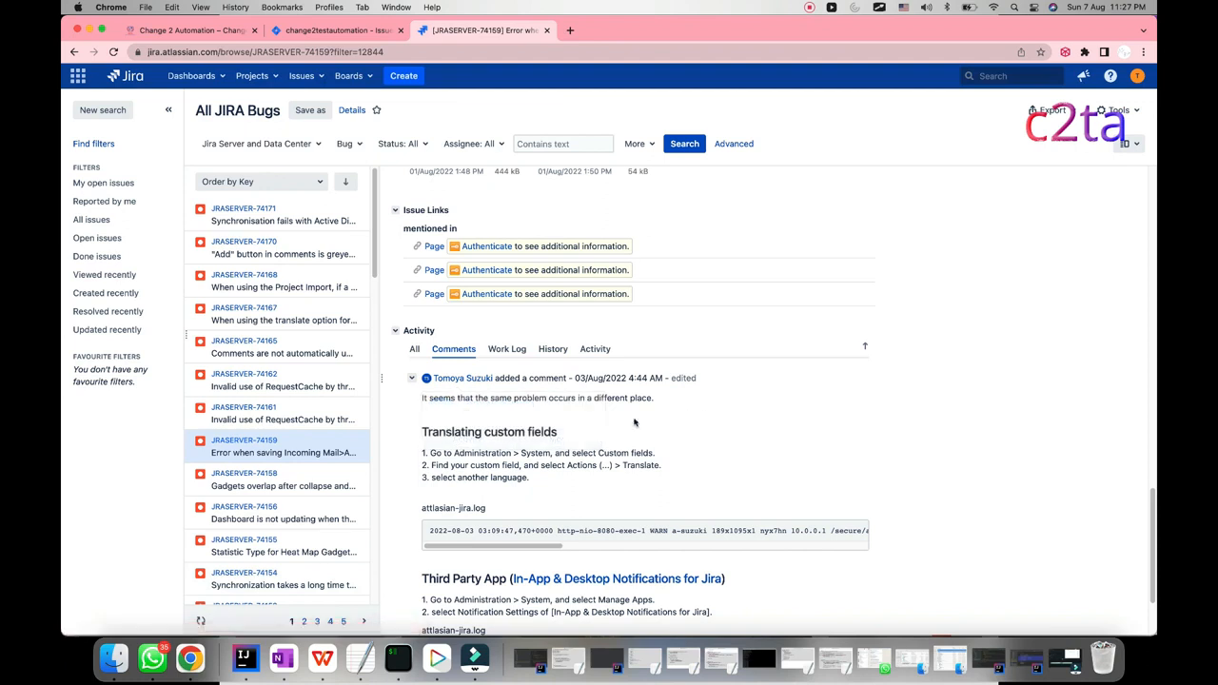
{"action": "scroll", "coordinate": [774, 443], "scroll_direction": "up", "scroll_amount": 15}
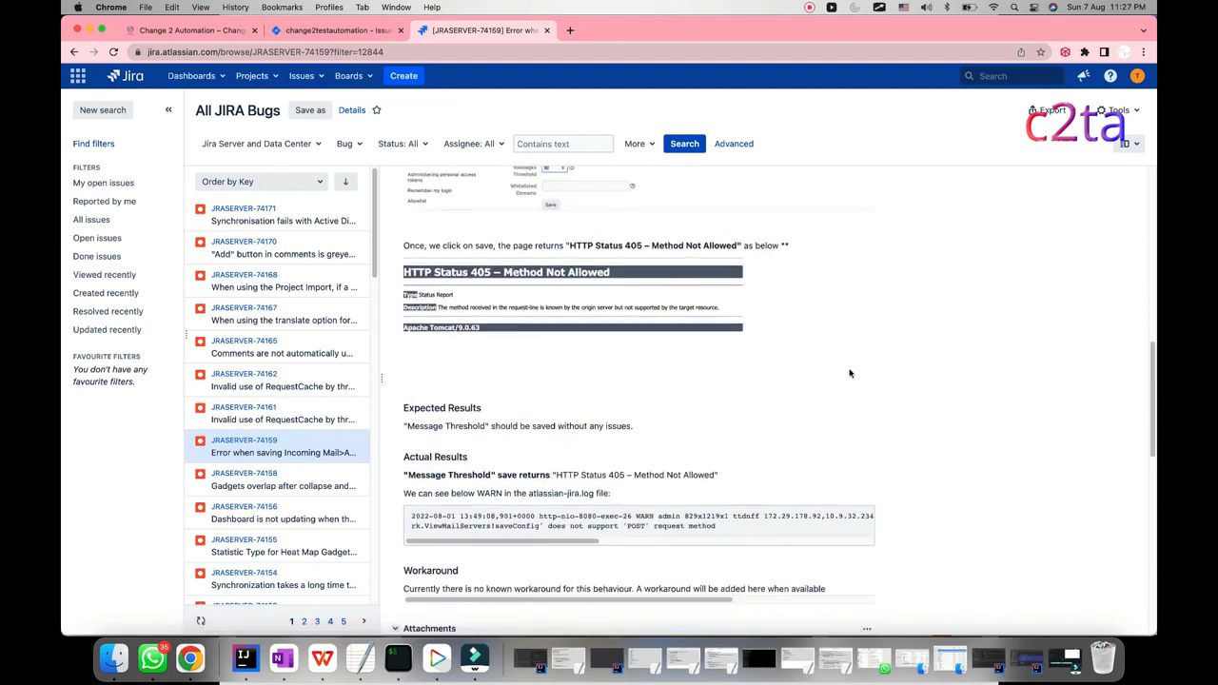
{"action": "scroll", "coordinate": [850, 377], "scroll_direction": "up", "scroll_amount": 5}
{"action": "scroll", "coordinate": [609, 482], "scroll_direction": "down", "scroll_amount": 10}
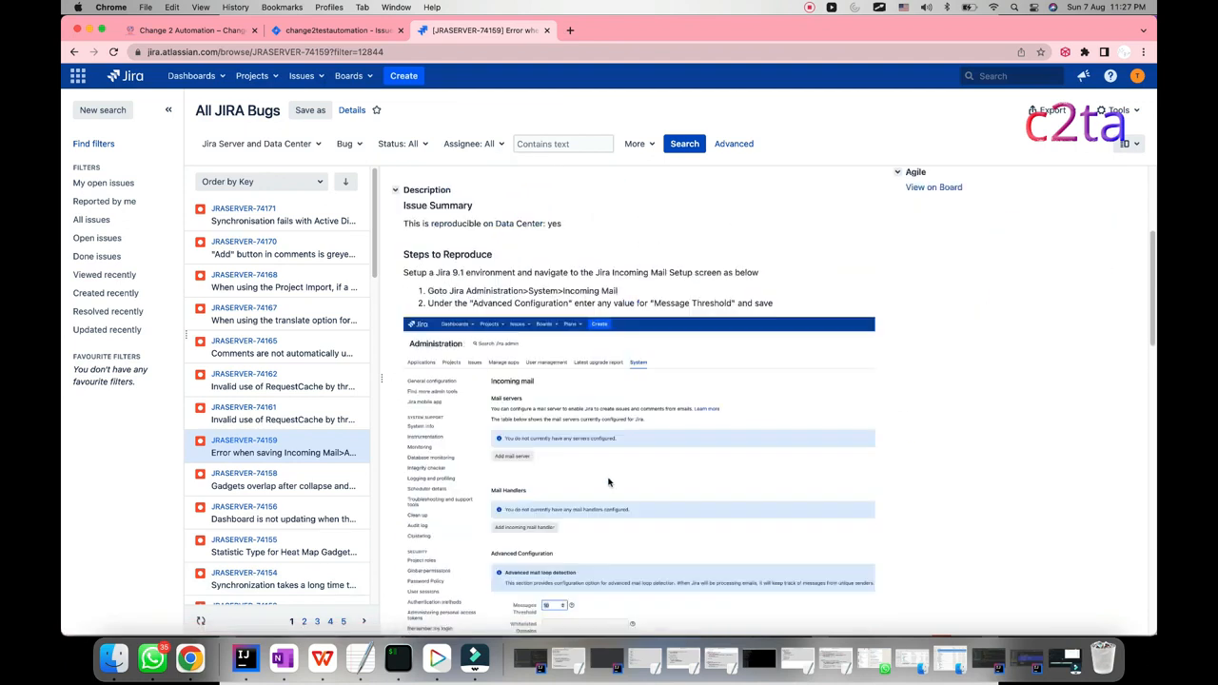
{"action": "scroll", "coordinate": [609, 483], "scroll_direction": "down", "scroll_amount": 5}
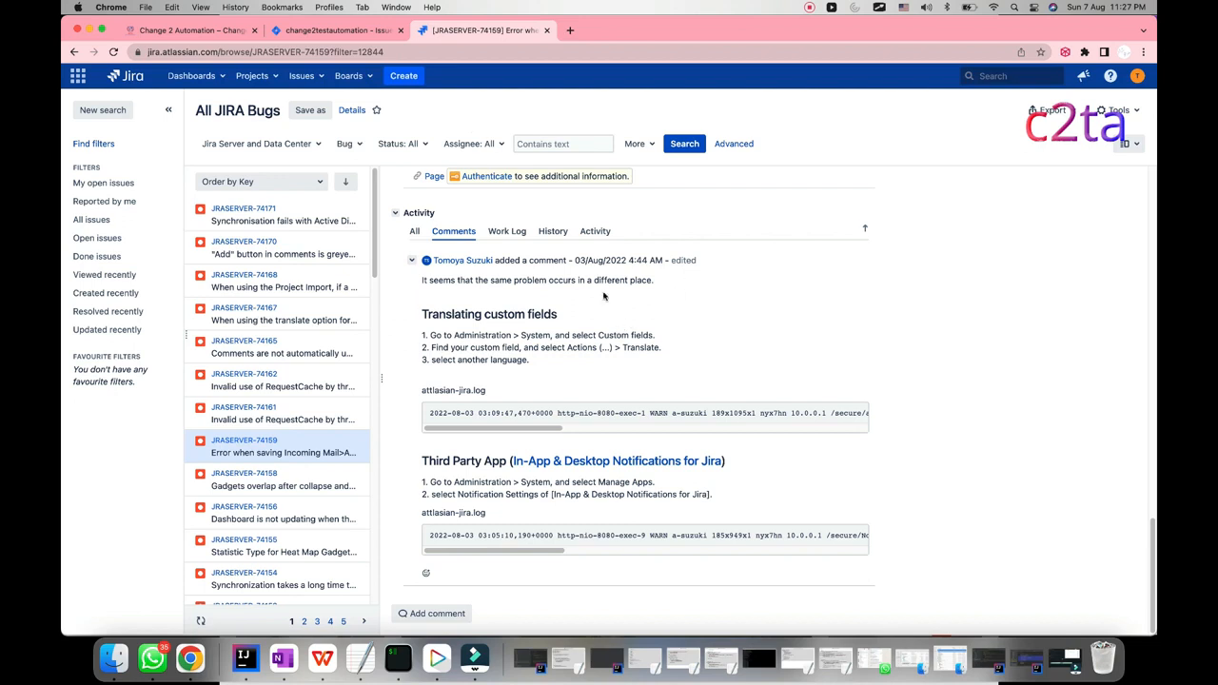
{"action": "scroll", "coordinate": [495, 370], "scroll_direction": "up", "scroll_amount": 10}
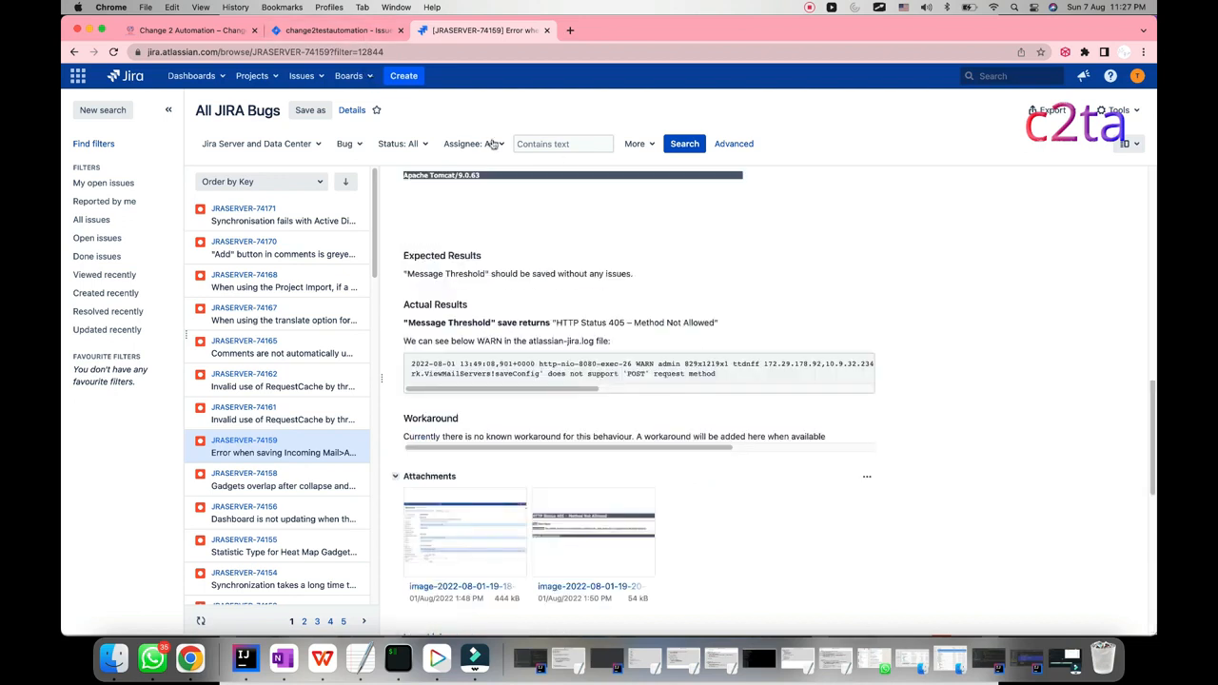
{"action": "scroll", "coordinate": [495, 370], "scroll_direction": "up", "scroll_amount": 10}
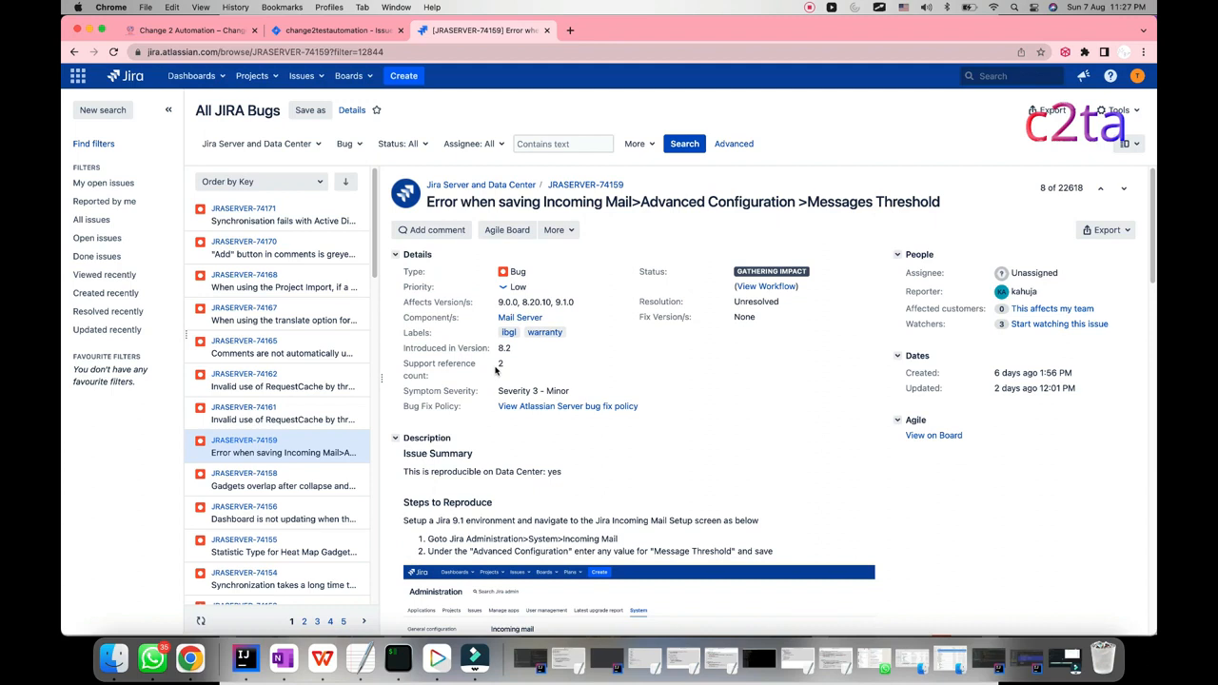
- Switch to the change2testautomation project and start a new issue, checking the issue types and keeping Bug
{"action": "left_click", "coordinate": [315, 31]}
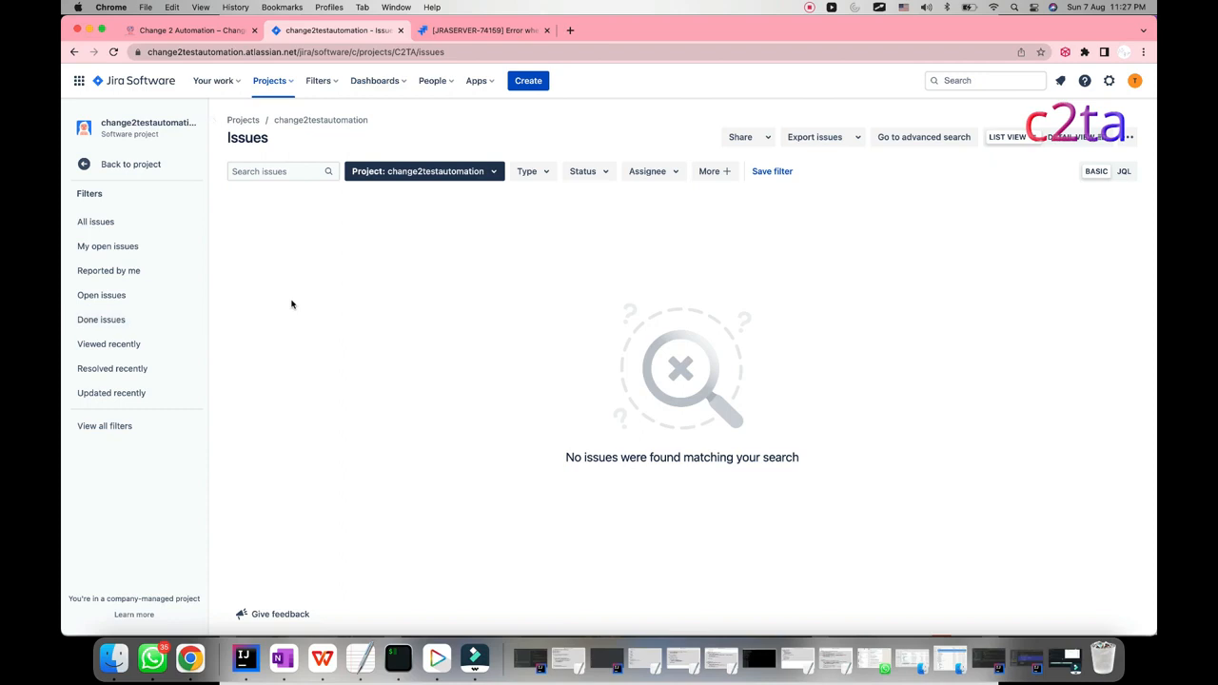
{"action": "left_click", "coordinate": [526, 82]}
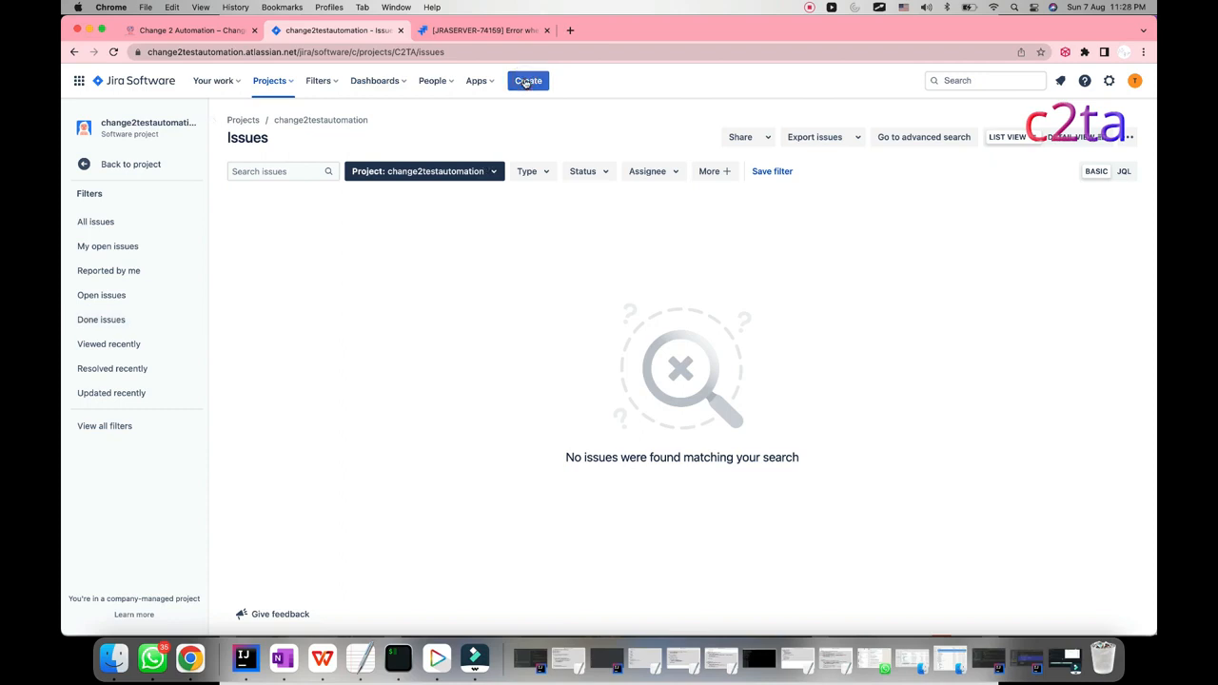
{"action": "left_click", "coordinate": [526, 82]}
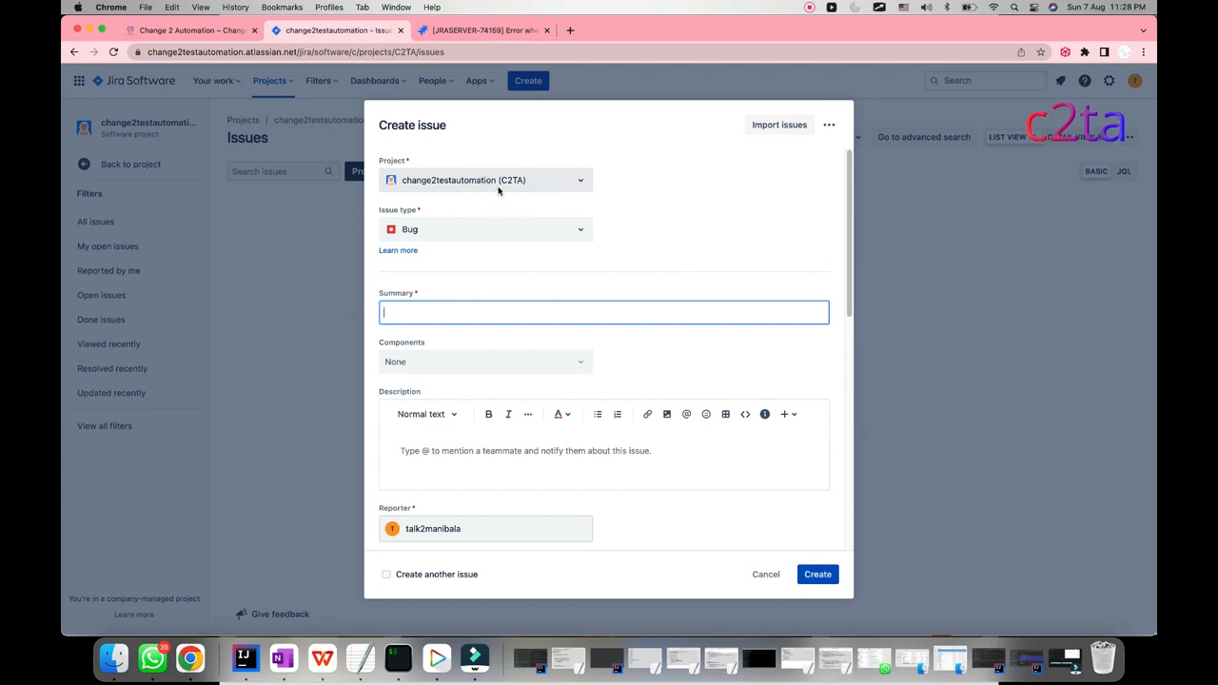
{"action": "left_click", "coordinate": [424, 230]}
{"action": "left_click", "coordinate": [661, 202]}
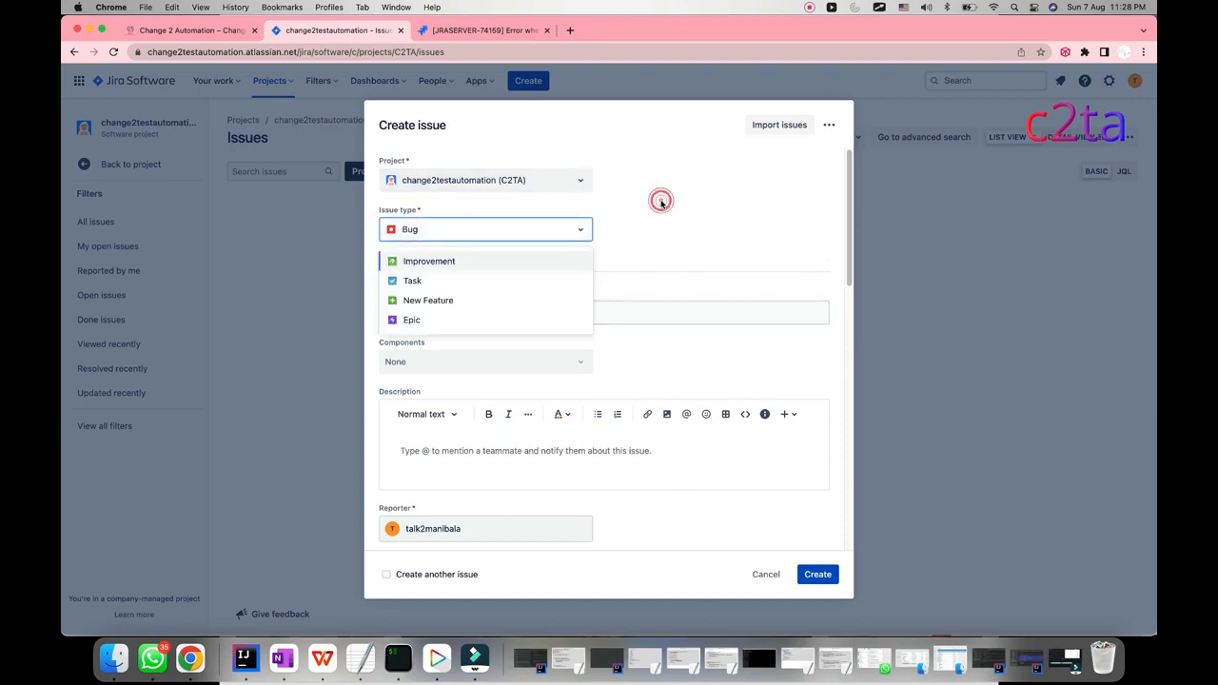
- Enter "Issue in login into the application" as the summary of the new bug
{"action": "left_click", "coordinate": [462, 316]}
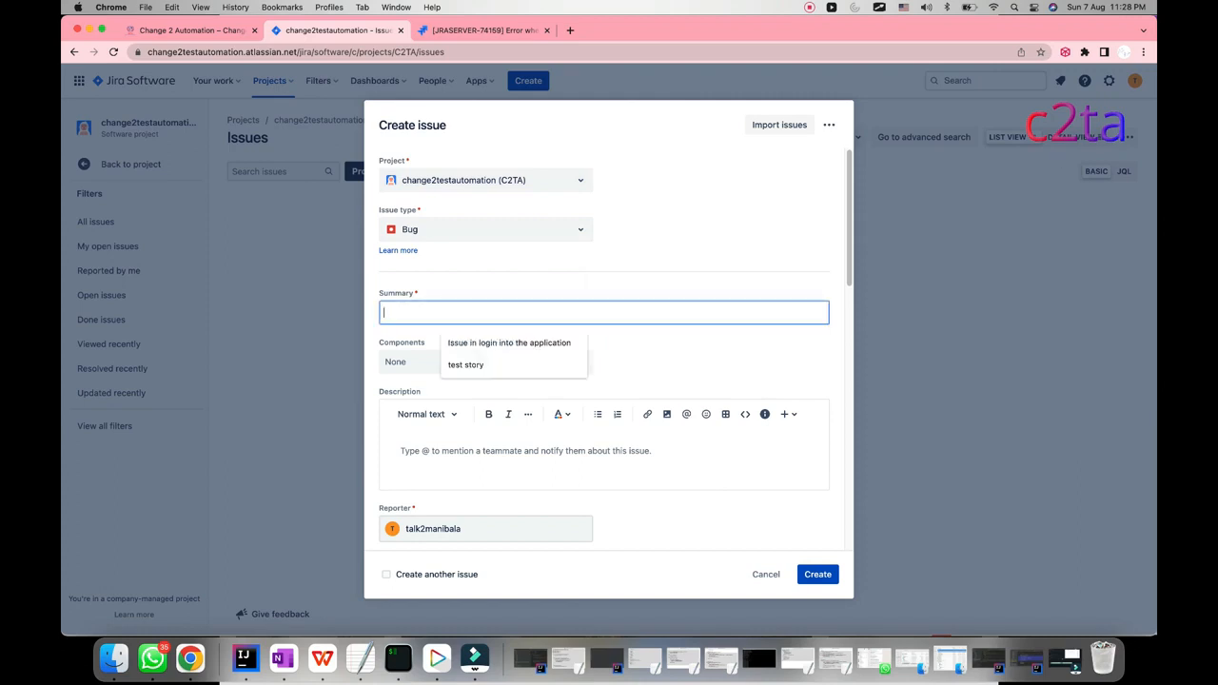
{"action": "type", "text": "Issue"}
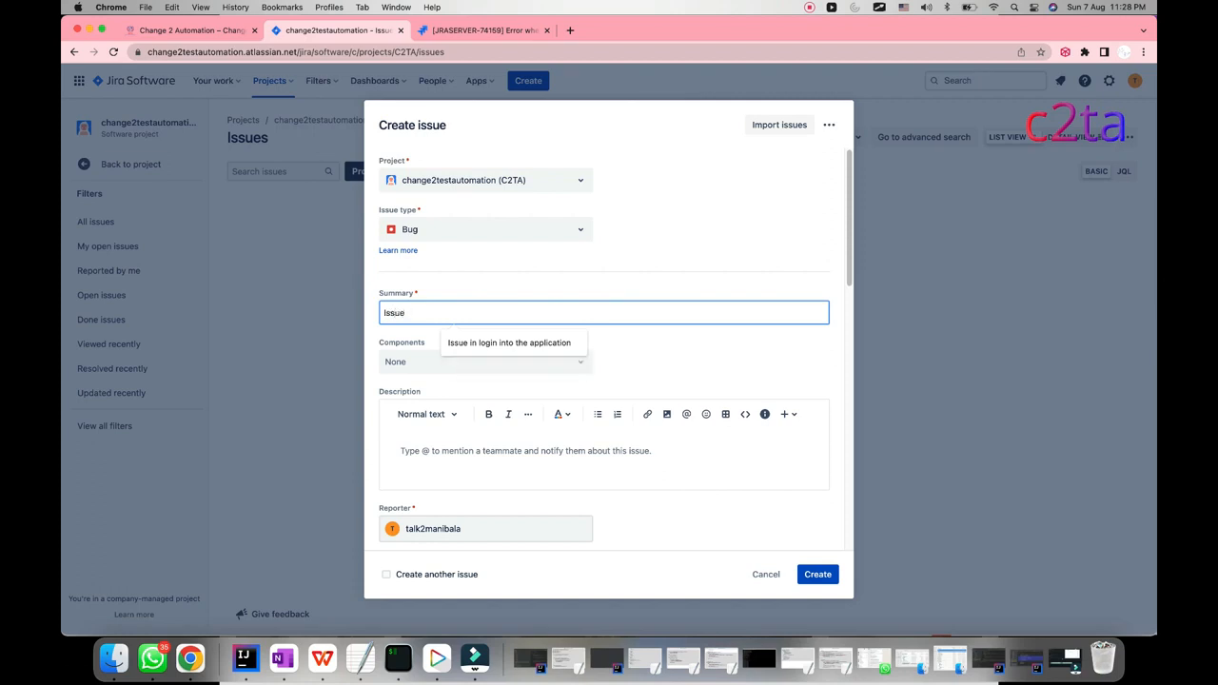
{"action": "type", "text": "in login into the application"}
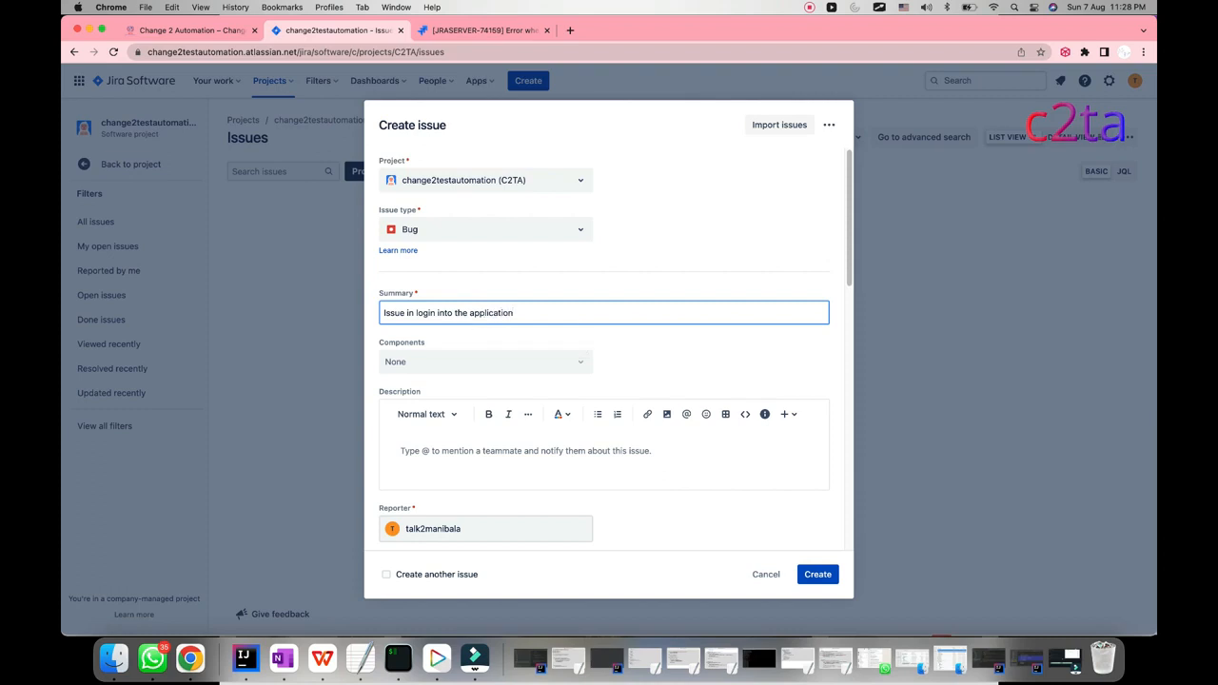
- Copy the summary into the description as a title line reading "Title - Issue in login into the application"
{"action": "key", "text": "super+a"}
{"action": "key", "text": "super+c"}
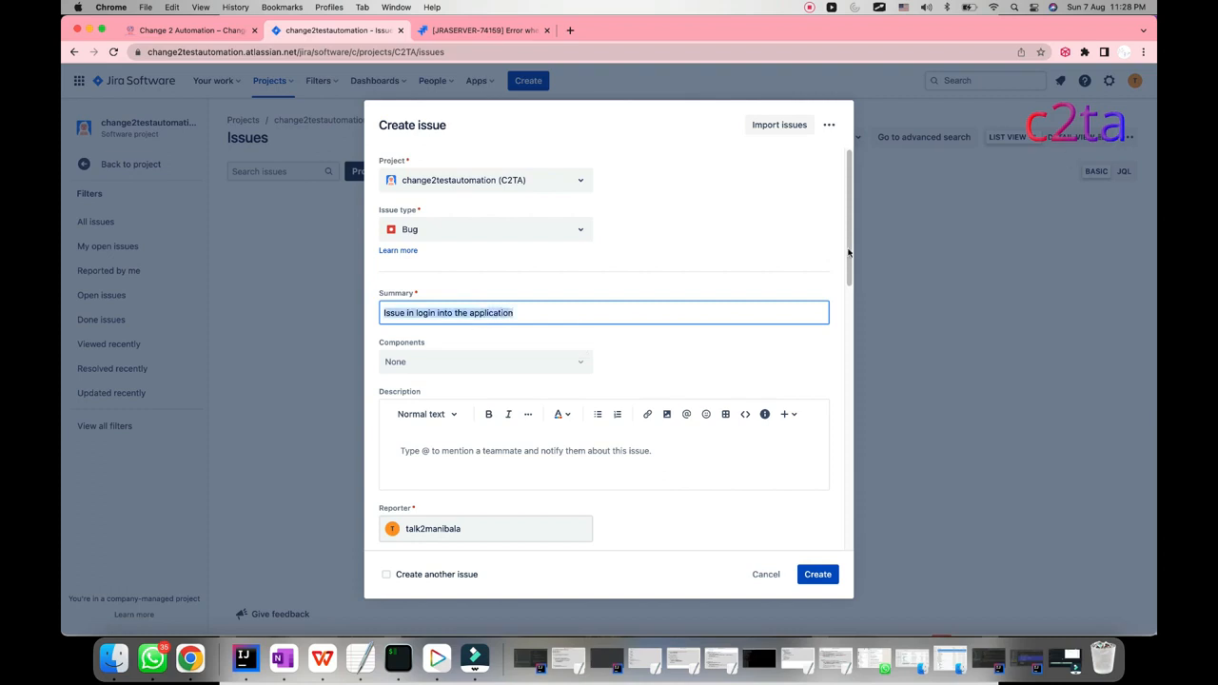
{"action": "left_click", "coordinate": [480, 449]}
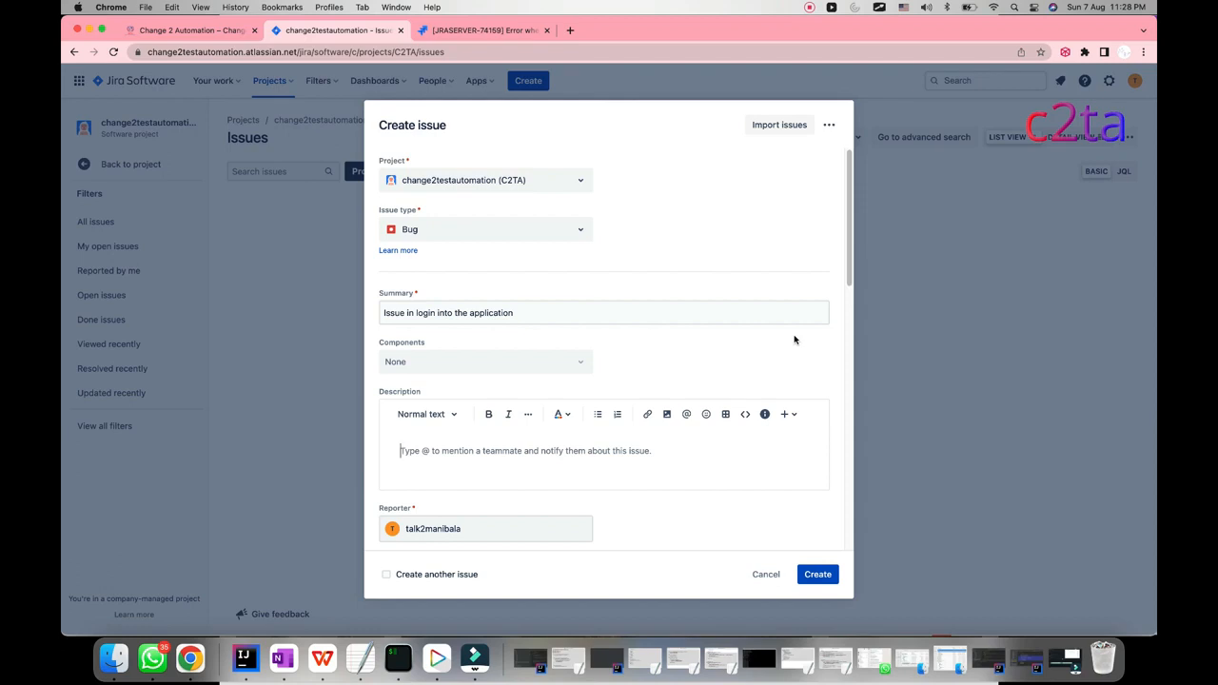
{"action": "type", "text": "Tit"}
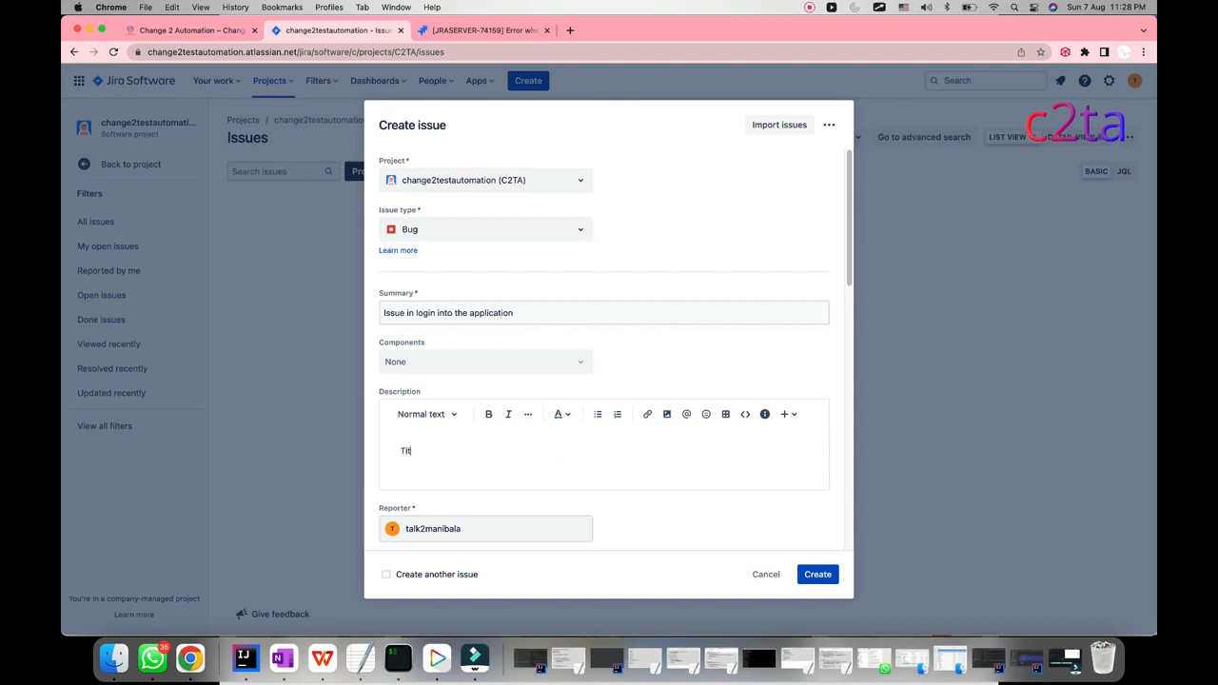
{"action": "type", "text": "le"}
{"action": "key", "text": "super+v"}
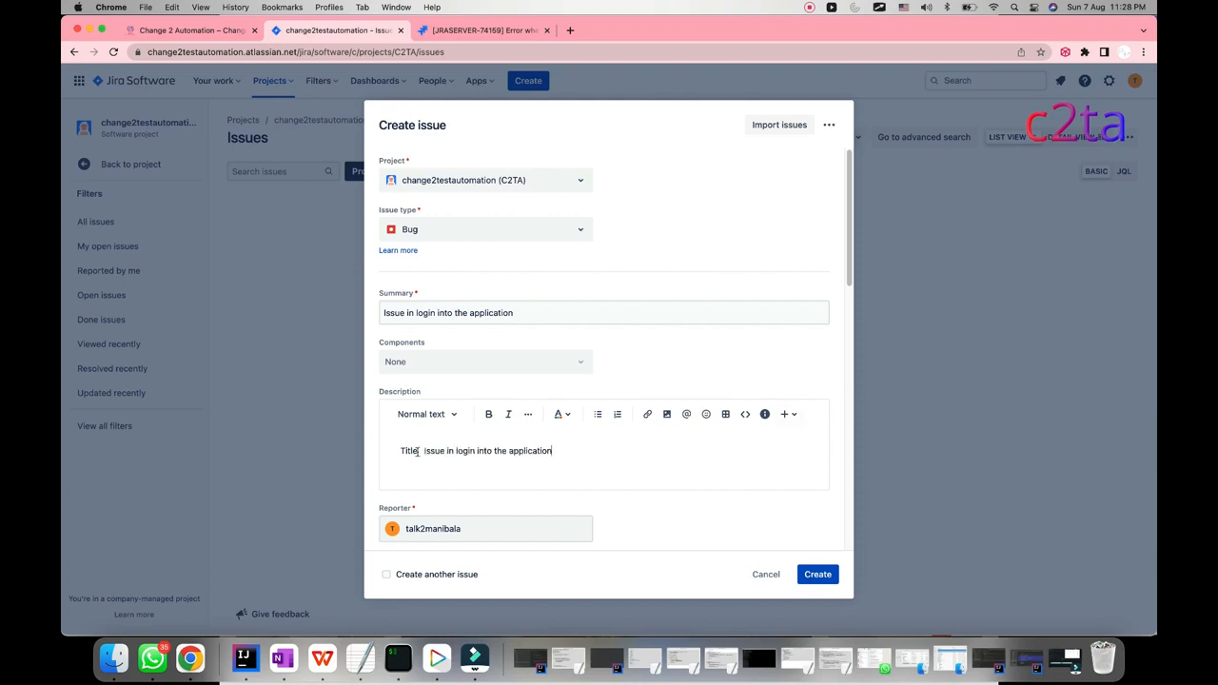
{"action": "left_click", "coordinate": [418, 451]}
{"action": "type", "text": ":"}
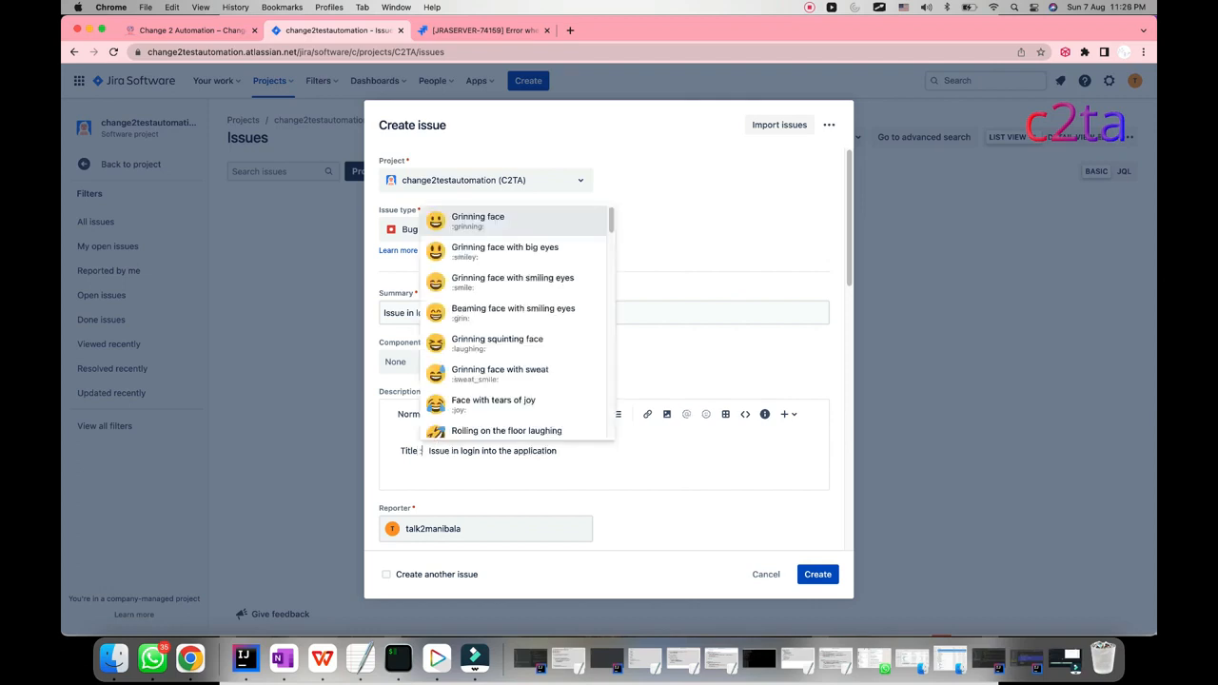
{"action": "left_click", "coordinate": [555, 451]}
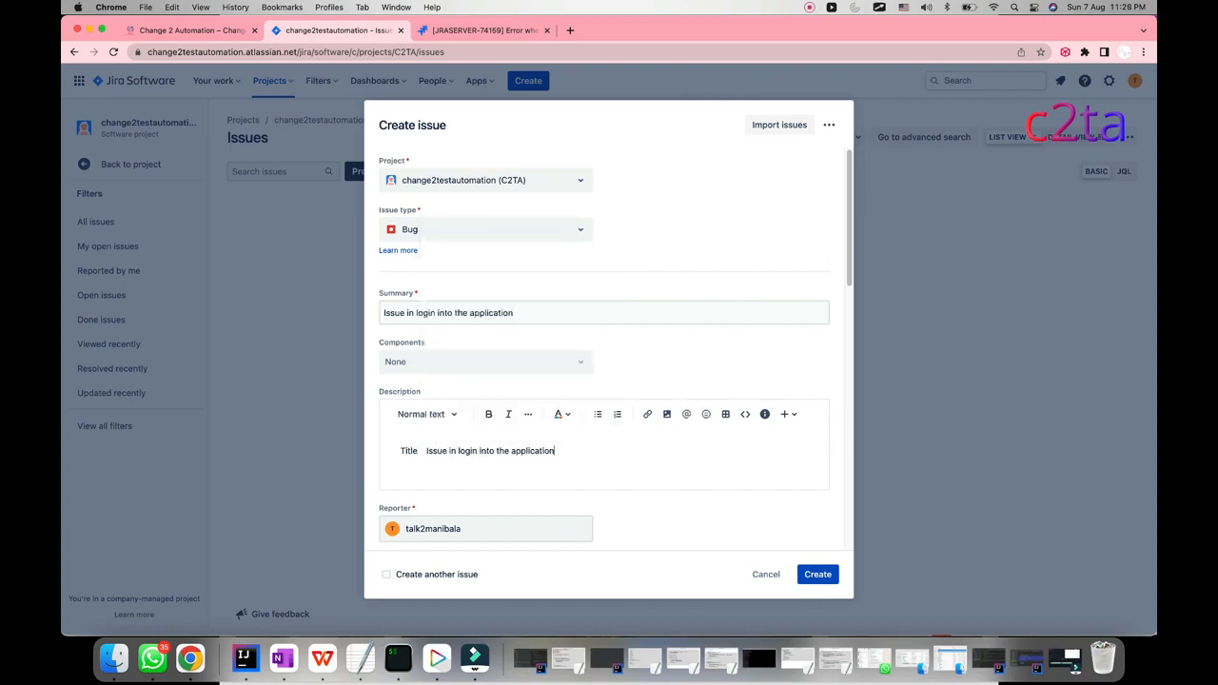
{"action": "left_click", "coordinate": [422, 450]}
{"action": "type", "text": "-"}
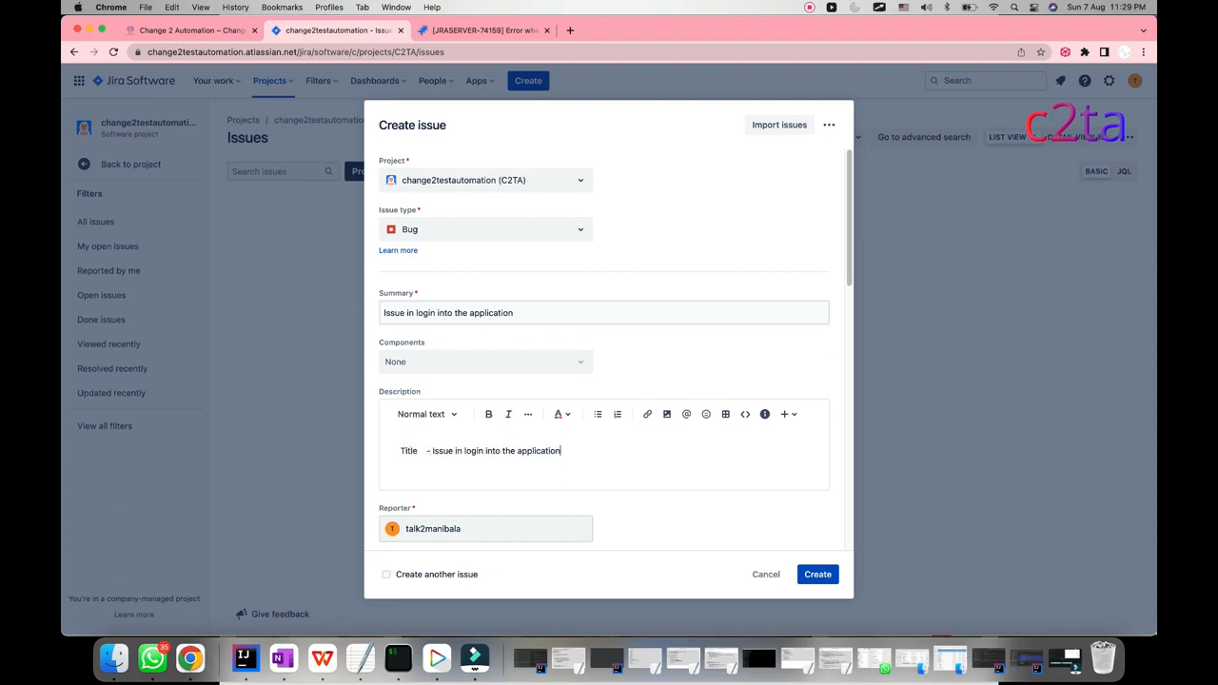
- Add a "Steps to reproduce" heading below the title line, followed by the first bullet "Open the application"
{"action": "key", "text": "Return"}
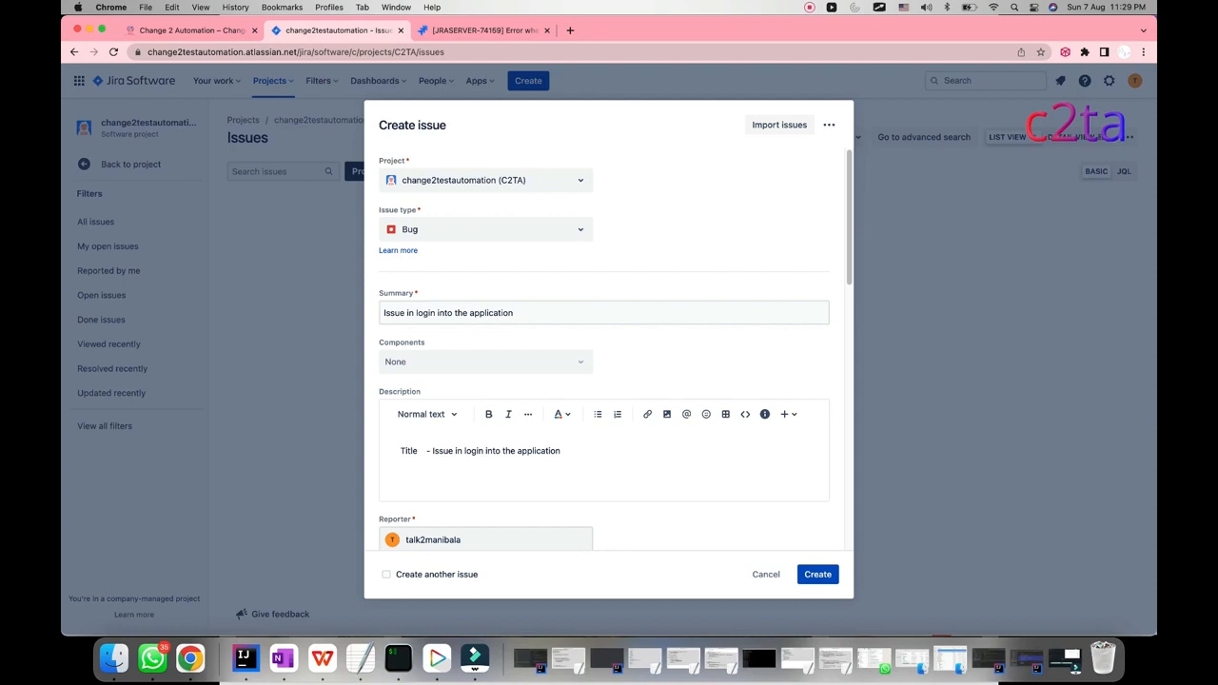
{"action": "type", "text": "Steps to reproduce"}
{"action": "key", "text": "Return"}
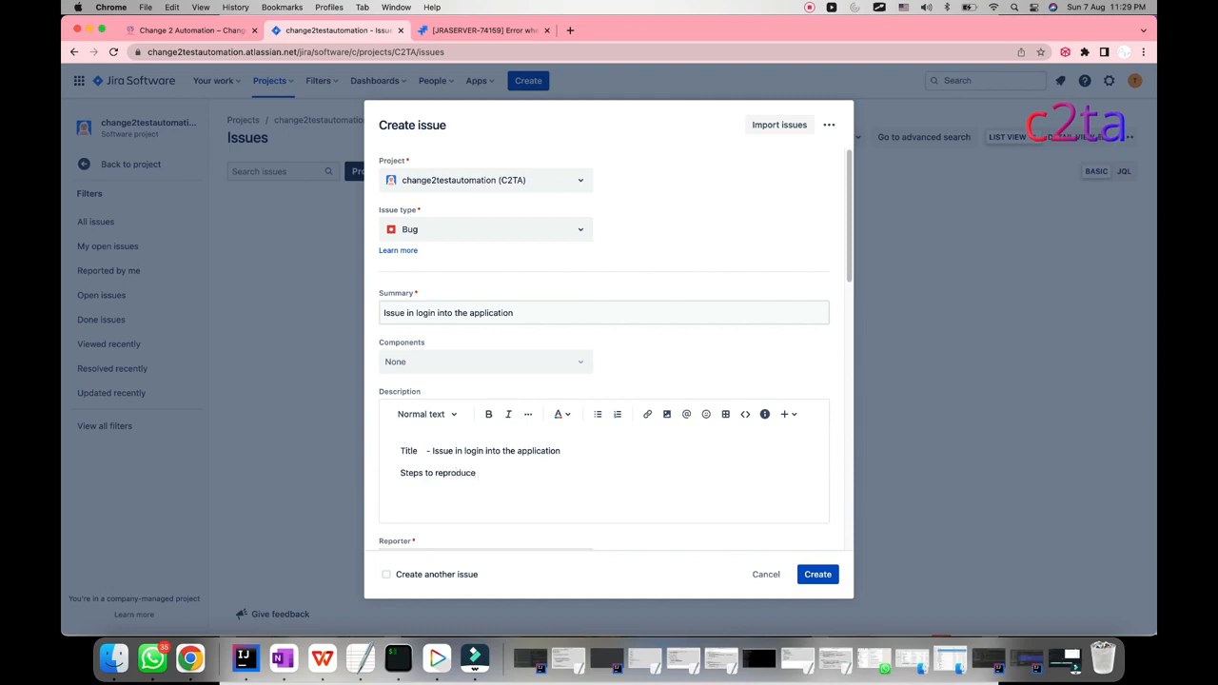
{"action": "type", "text": "-"}
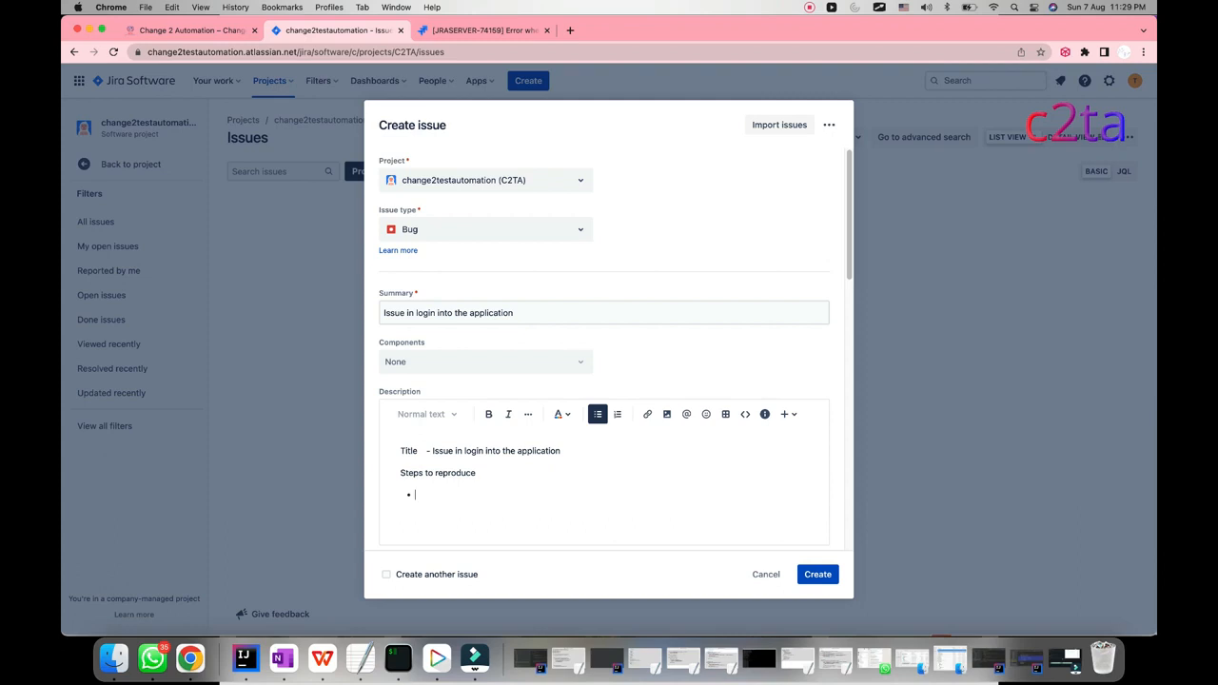
{"action": "type", "text": "Open the application"}
{"action": "key", "text": "Return"}
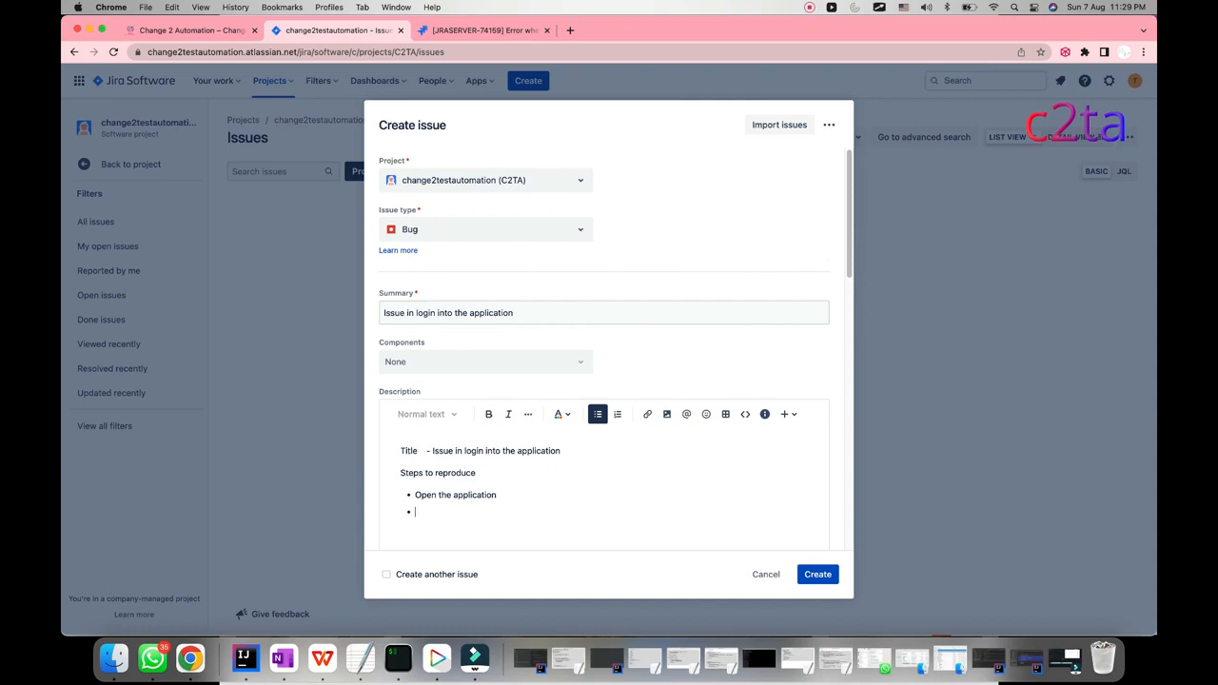
- Complete the bullet list with "User enters the valid username", "User enters the valid password" and "User clicks on login button"
{"action": "type", "text": "User enters the valid username"}
{"action": "key", "text": "Return"}
{"action": "type", "text": "User enters the "}
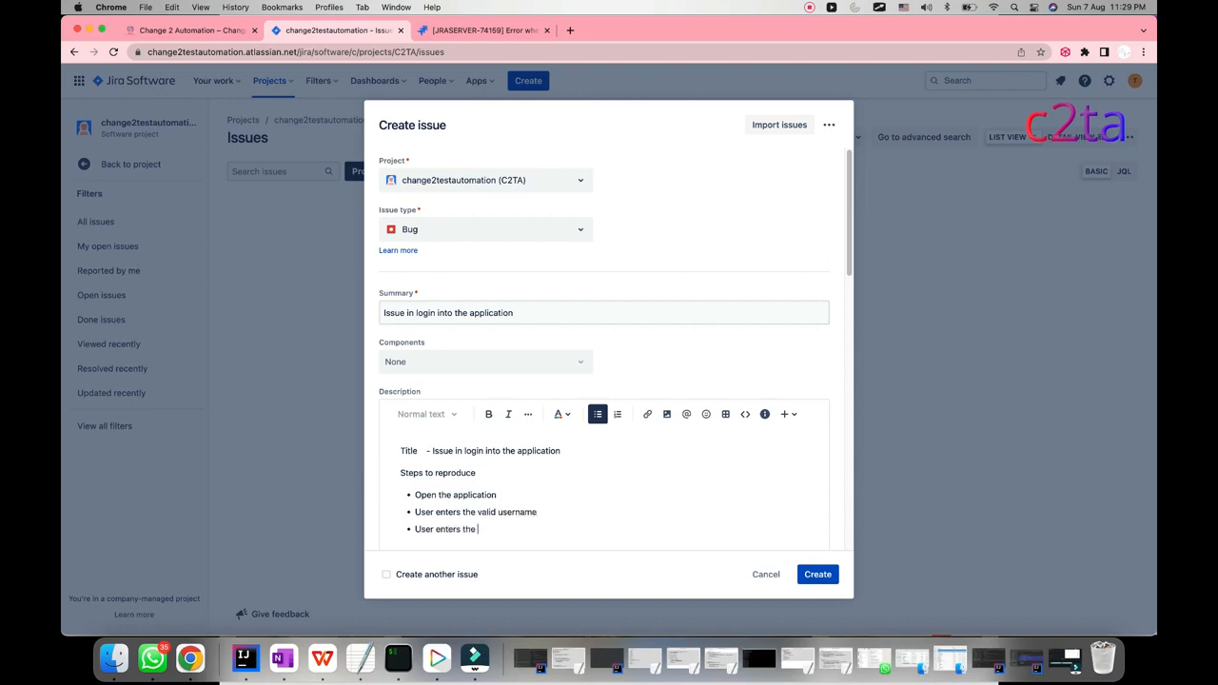
{"action": "type", "text": "valid password"}
{"action": "key", "text": "Return"}
{"action": "type", "text": "U"}
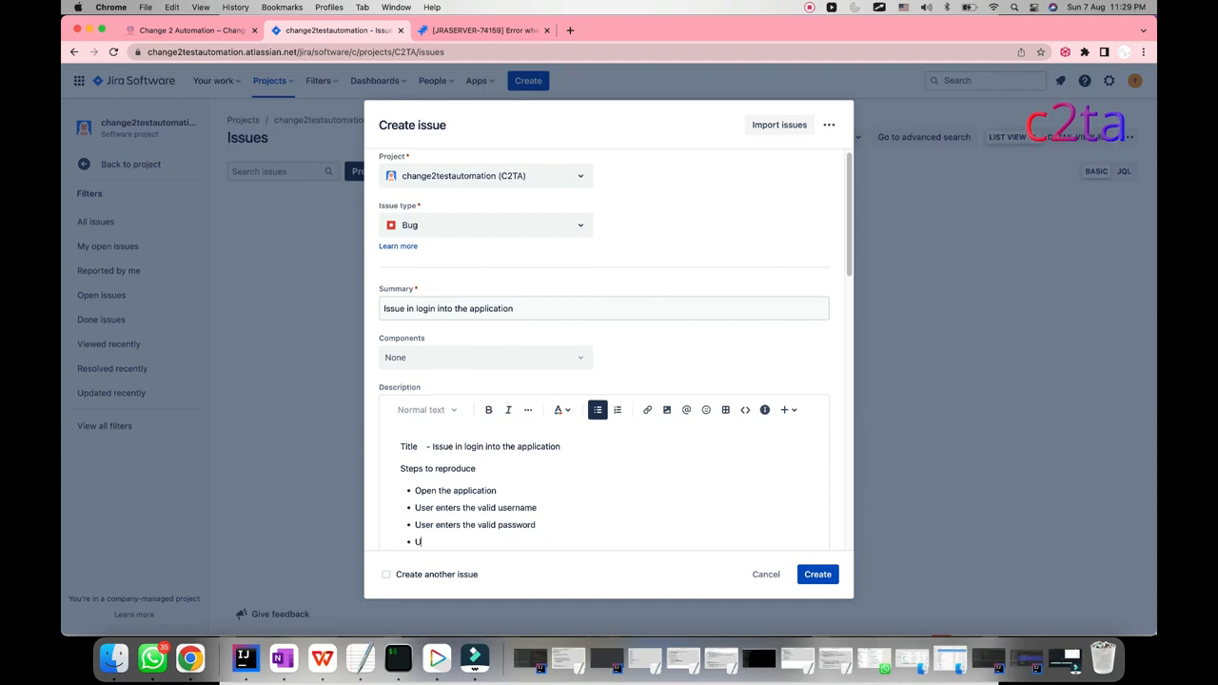
{"action": "type", "text": "ser clicks on login button"}
{"action": "key", "text": "Return"}
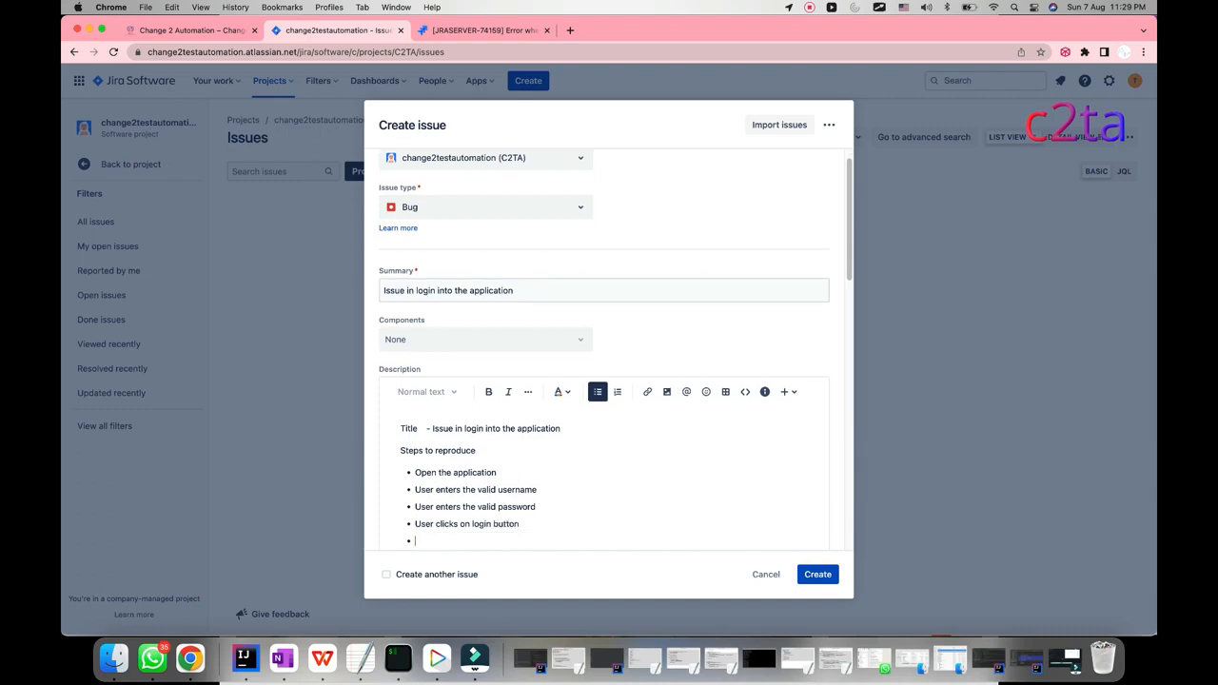
{"action": "key", "text": "Return"}
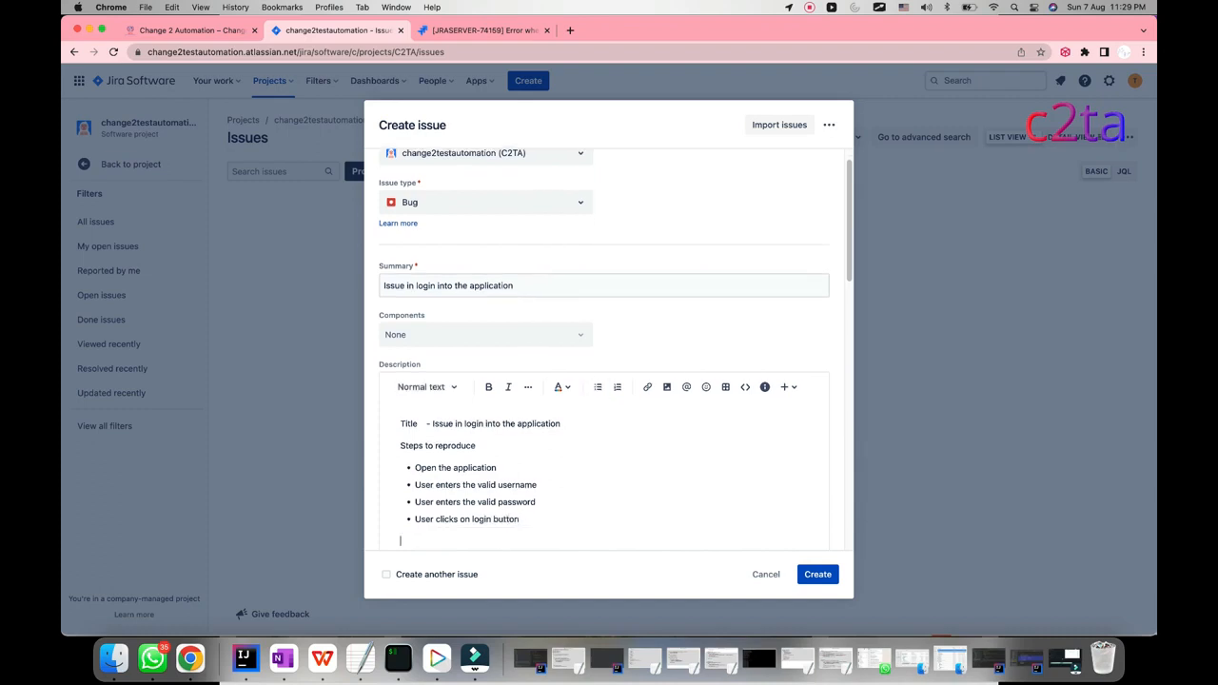
- Add an "Expected Result" heading below the reproduction steps and start a new line under it
{"action": "type", "text": "Expected Result :"}
{"action": "key", "text": "Return"}
{"action": "key", "text": "BackSpace"}
{"action": "key", "text": "Return"}
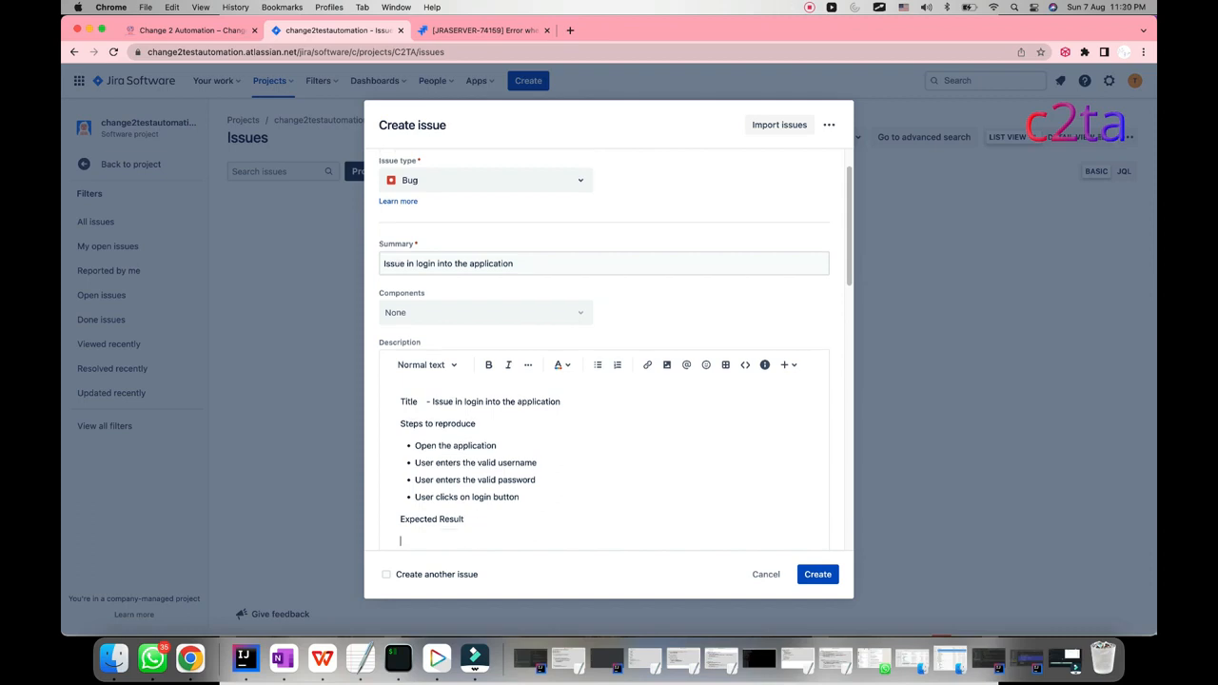
- Add the bullet "It should allow login into the home page" under the Expected Result heading in the description
{"action": "type", "text": "-"}
{"action": "type", "text": "It shou"}
{"action": "type", "text": "ld allow login"}
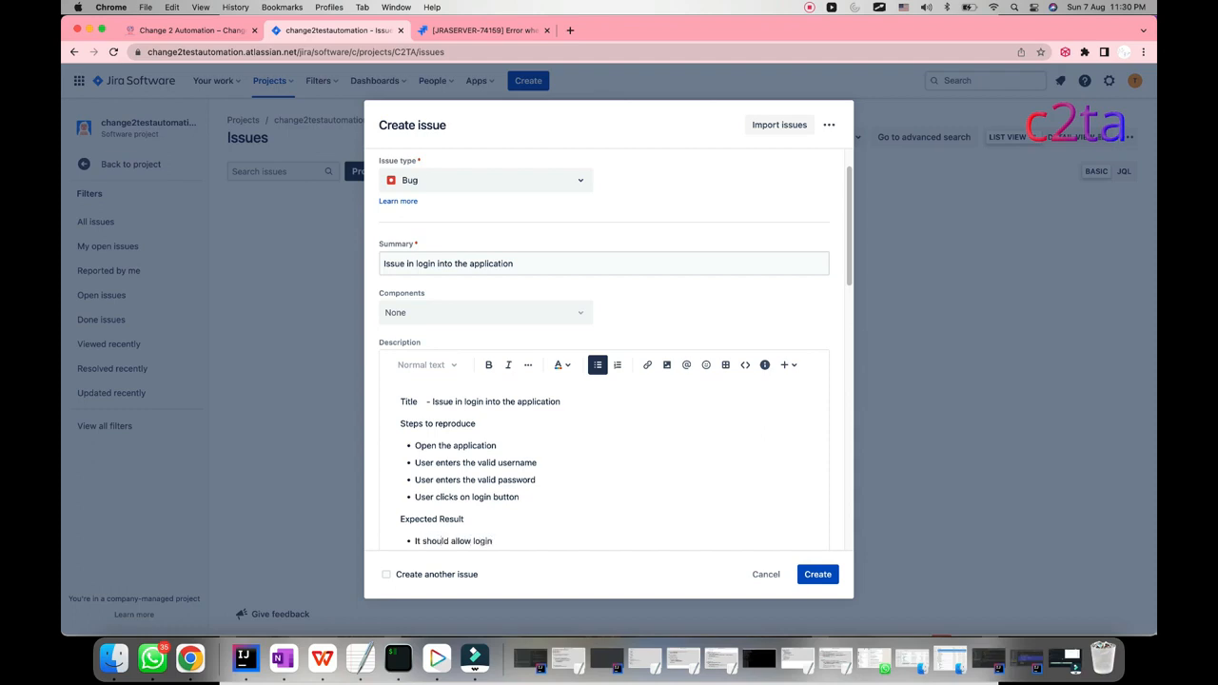
{"action": "type", "text": " into the home page"}
{"action": "key", "text": "Return"}
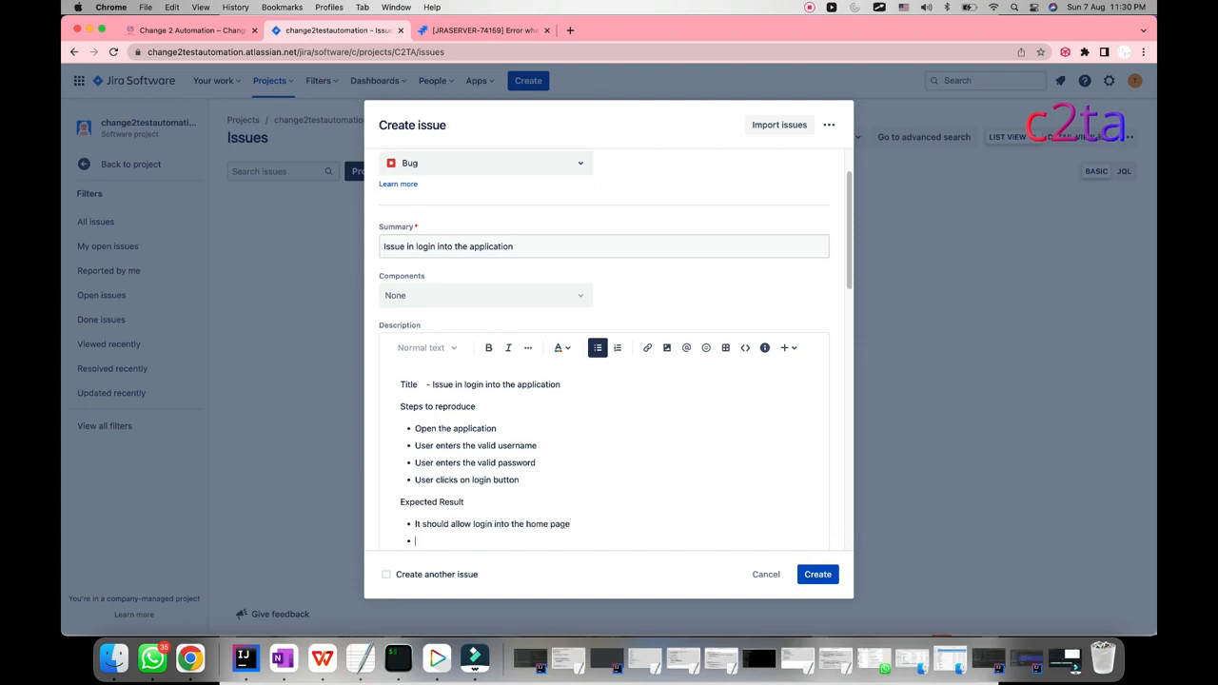
- Add an "Actual Result" heading with the bullet "It remains on the login page even after input the valid credentials and clicked on login button"
{"action": "key", "text": "Return"}
{"action": "type", "text": "Actua"}
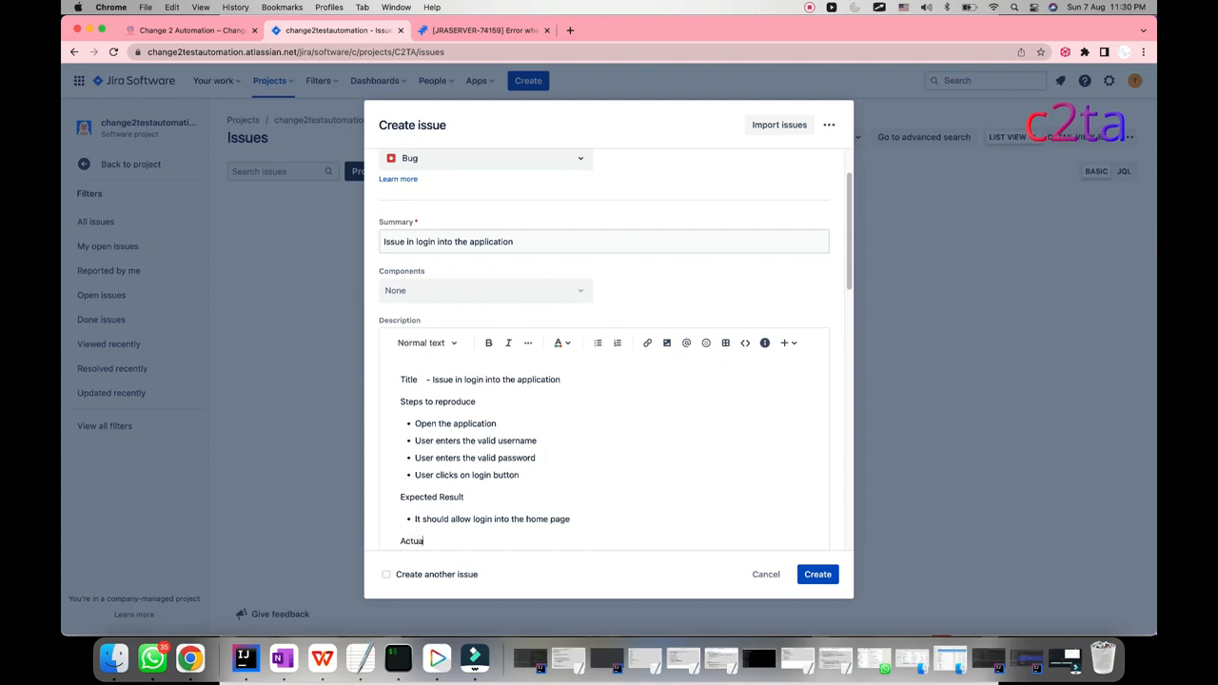
{"action": "type", "text": "l Result"}
{"action": "key", "text": "Return"}
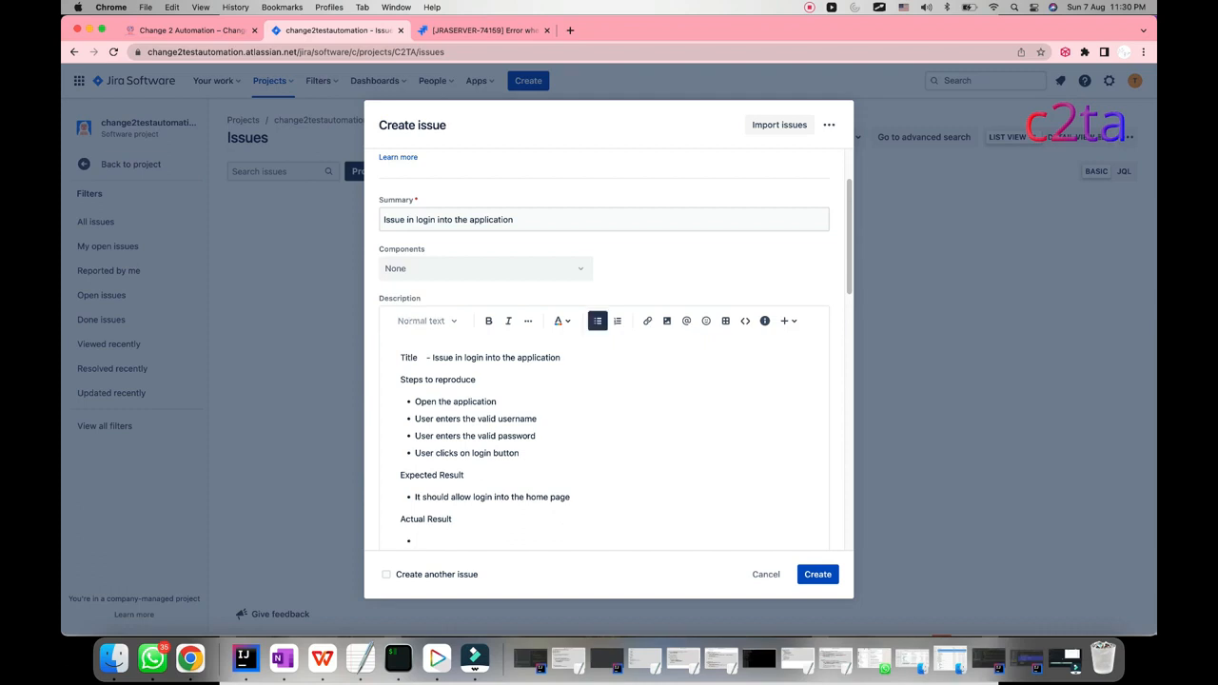
{"action": "type", "text": "It remains on the login page even after inp"}
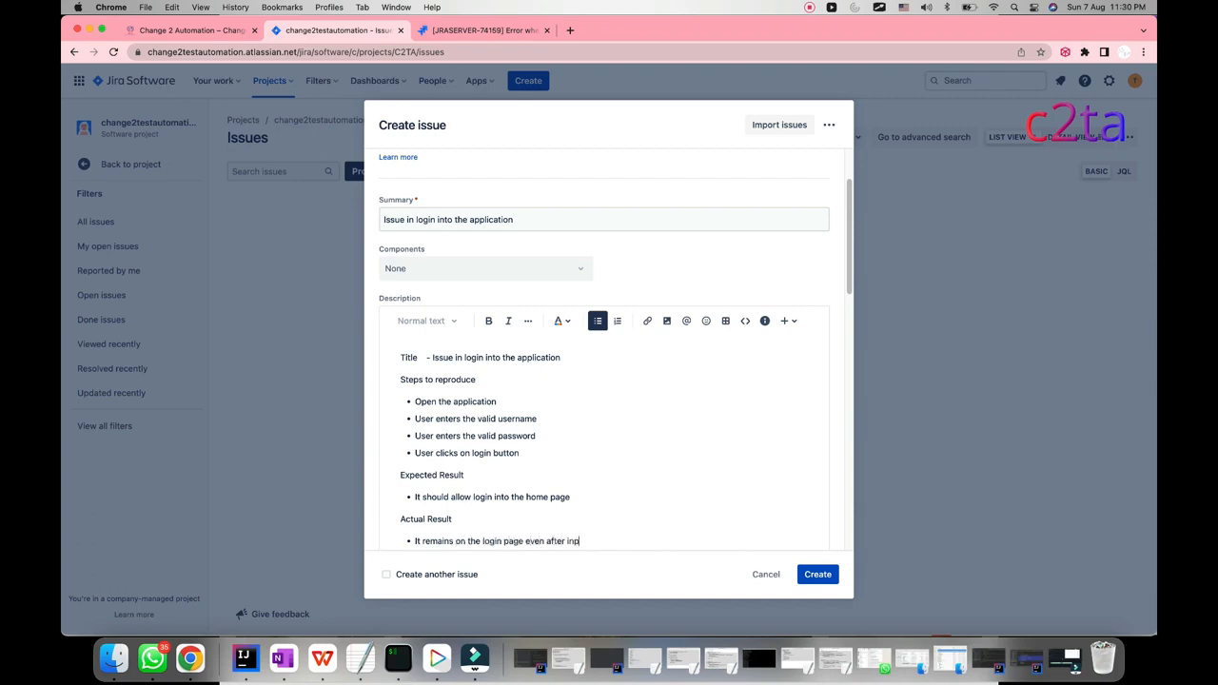
{"action": "type", "text": "ut the valid credentials and clicked on login"}
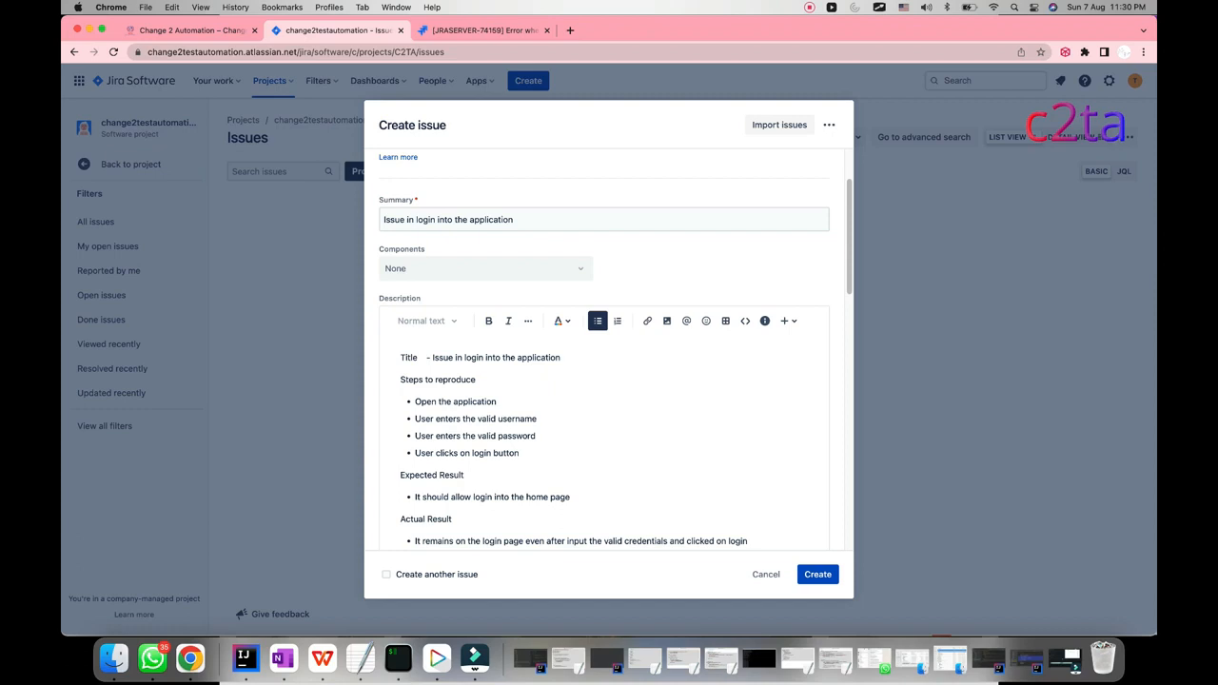
{"action": "type", "text": " button"}
{"action": "key", "text": "Return"}
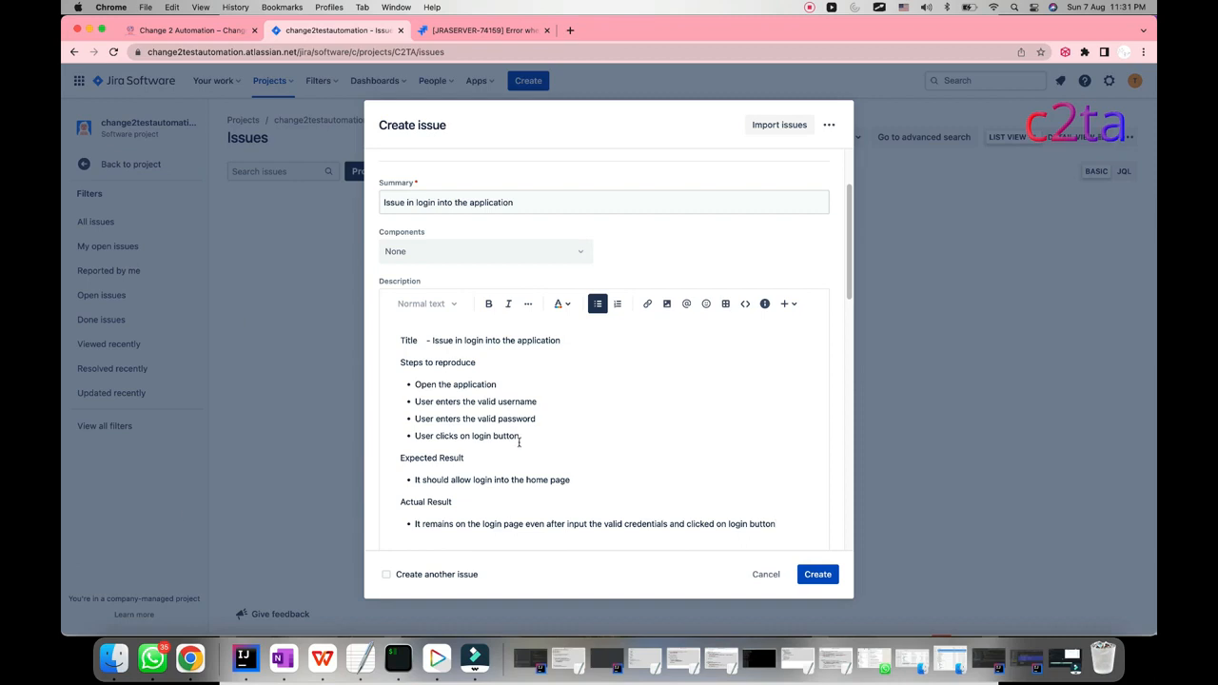
{"action": "scroll", "coordinate": [520, 438], "scroll_direction": "up", "scroll_amount": 3}
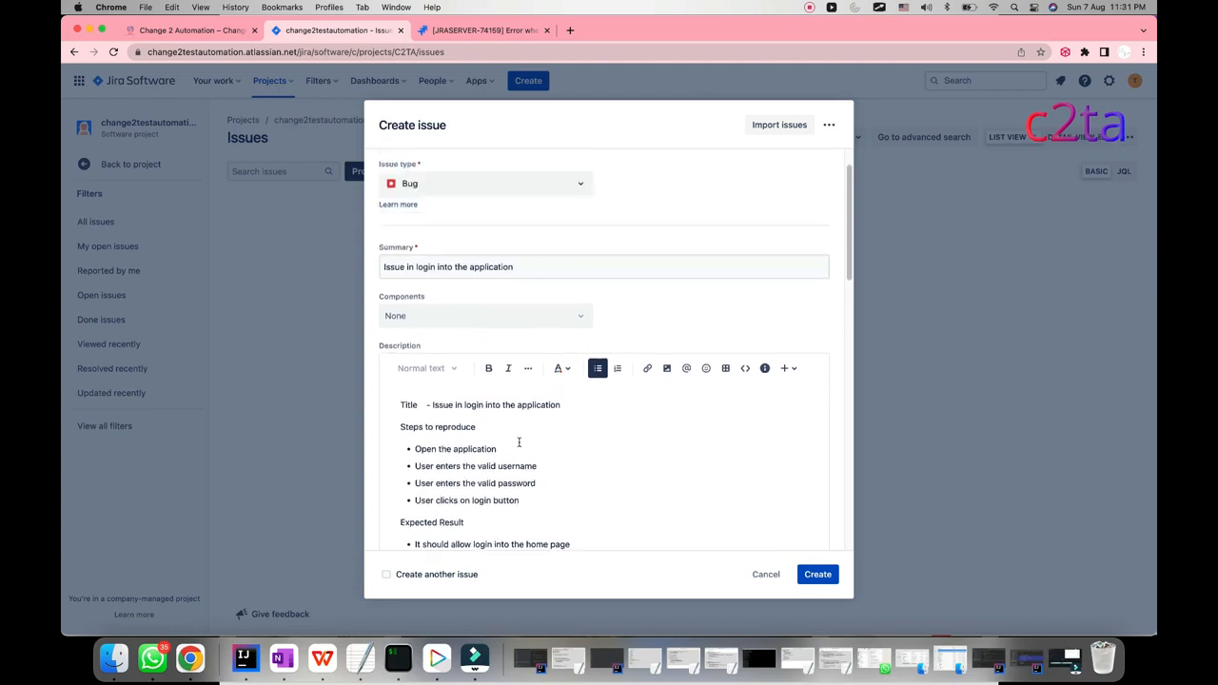
{"action": "scroll", "coordinate": [505, 415], "scroll_direction": "down", "scroll_amount": 1}
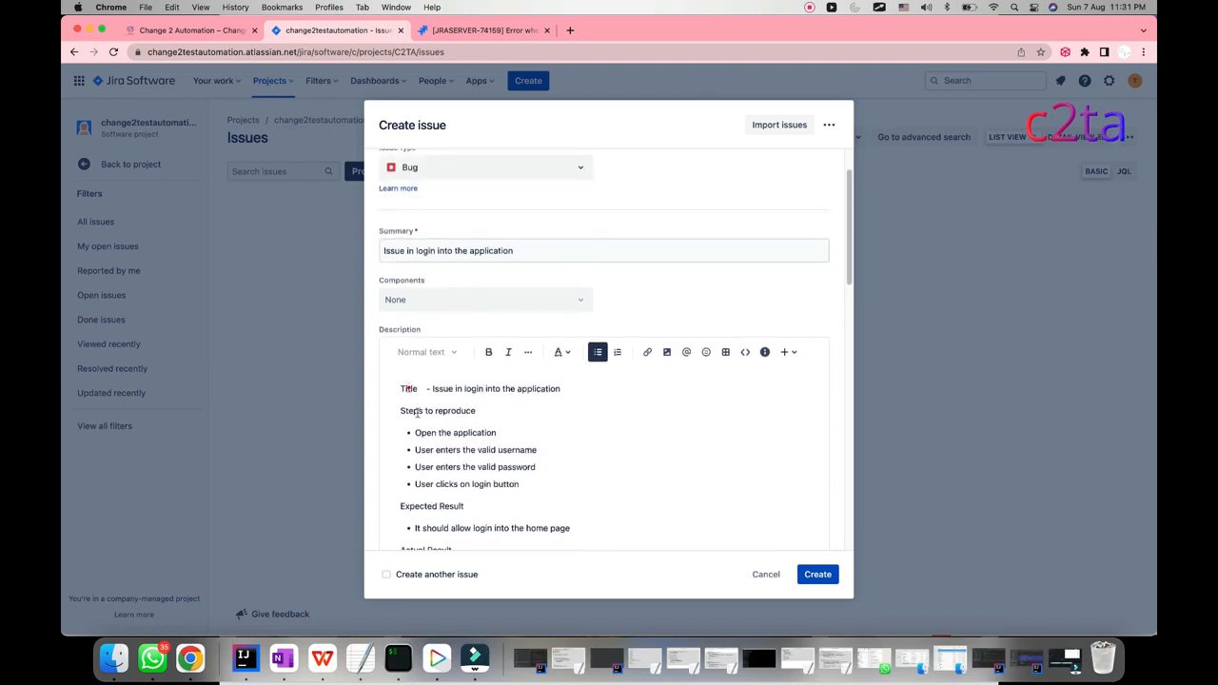
{"action": "left_click", "coordinate": [408, 388]}
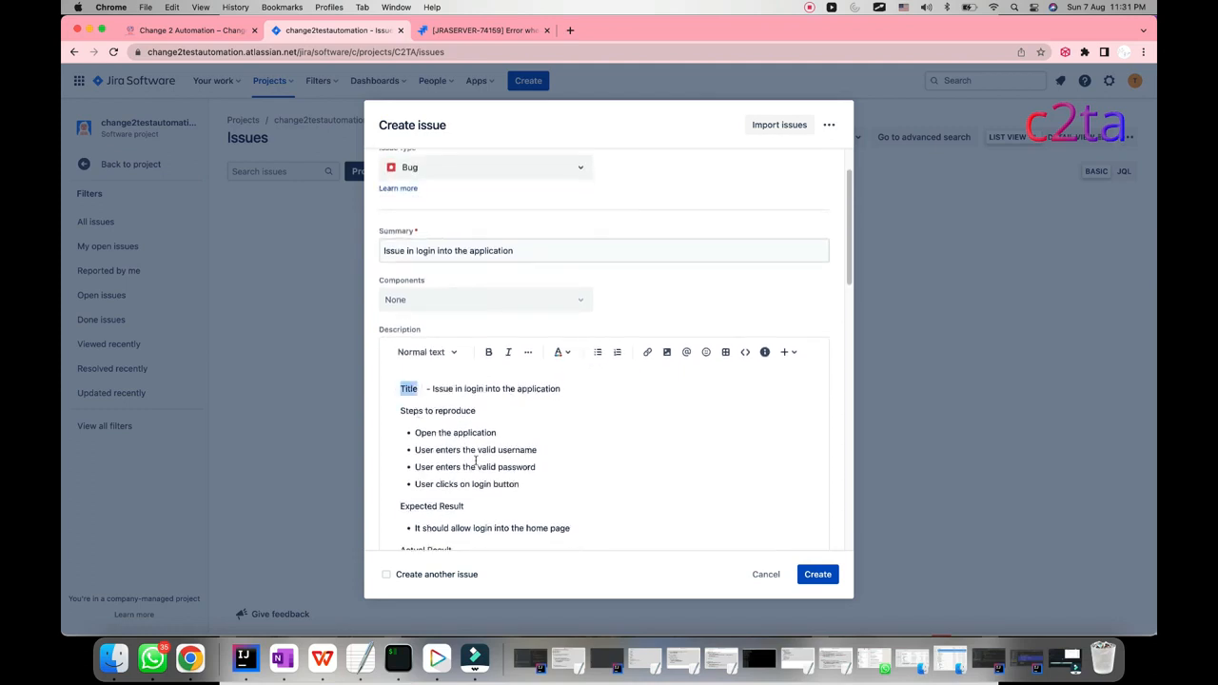
- Add the line "Date of Testing - dd/mm/yyyy" below the Actual Result bullet at the end of the description
{"action": "scroll", "coordinate": [477, 459], "scroll_direction": "down", "scroll_amount": 1}
{"action": "scroll", "coordinate": [560, 397], "scroll_direction": "down", "scroll_amount": 3}
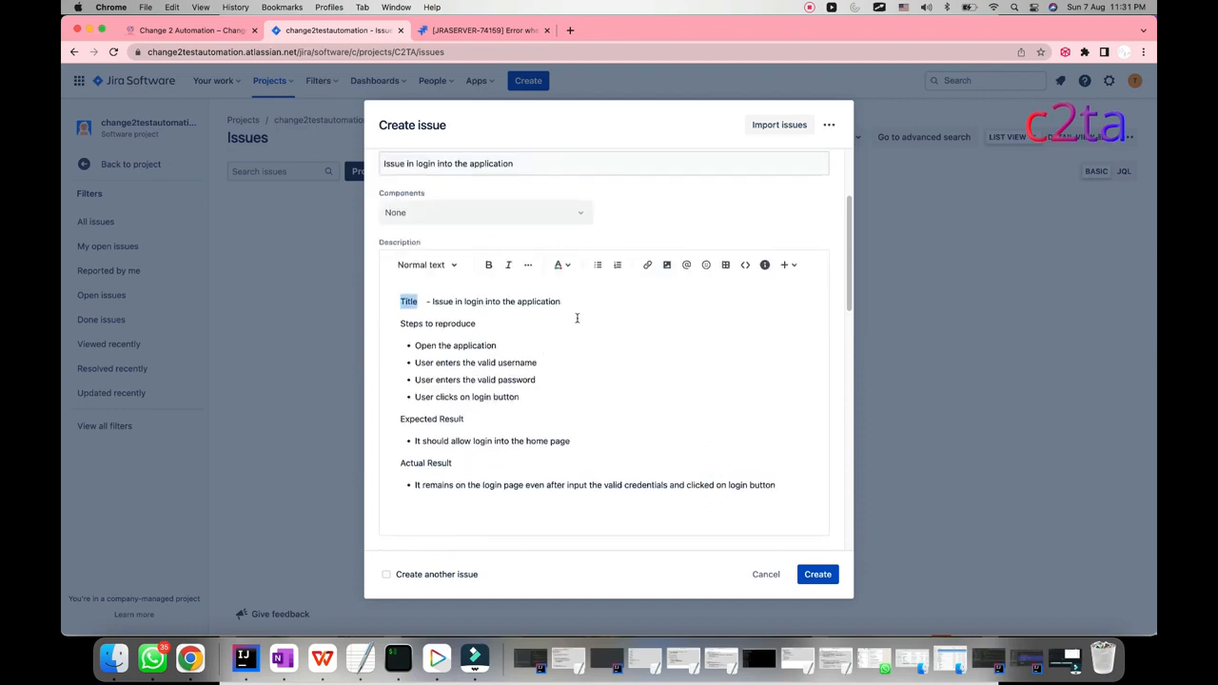
{"action": "left_click", "coordinate": [789, 489]}
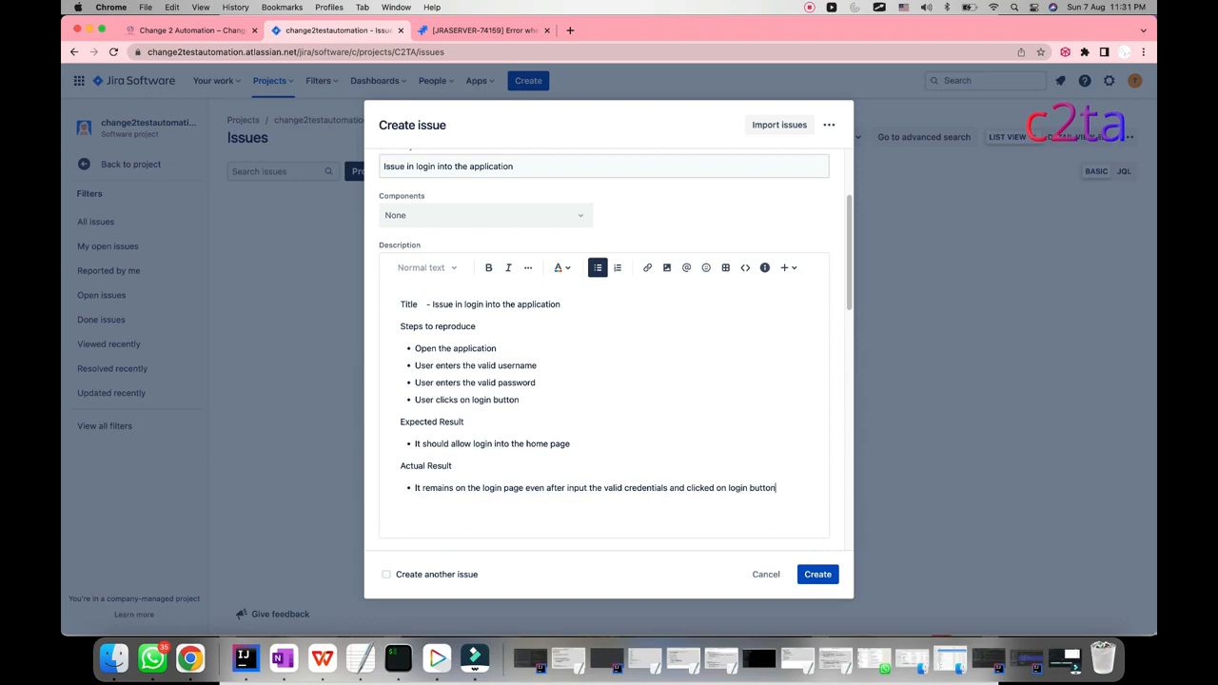
{"action": "key", "text": "Return"}
{"action": "key", "text": "BackSpace"}
{"action": "type", "text": "n"}
{"action": "key", "text": "Return"}
{"action": "key", "text": "Return"}
{"action": "type", "text": "D"}
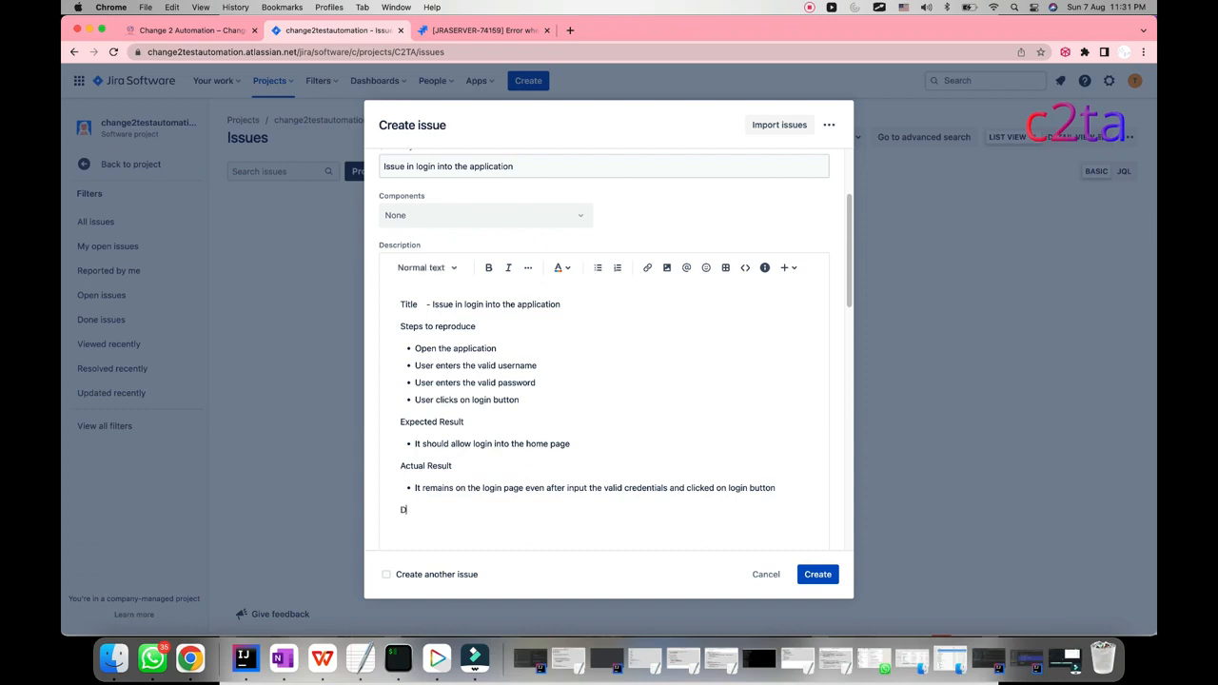
{"action": "type", "text": "ate of Testing - dd/mm/yyyy"}
{"action": "key", "text": "Return"}
- Add the line "Environment - SIT" below the testing date in the description
{"action": "type", "text": "Environ"}
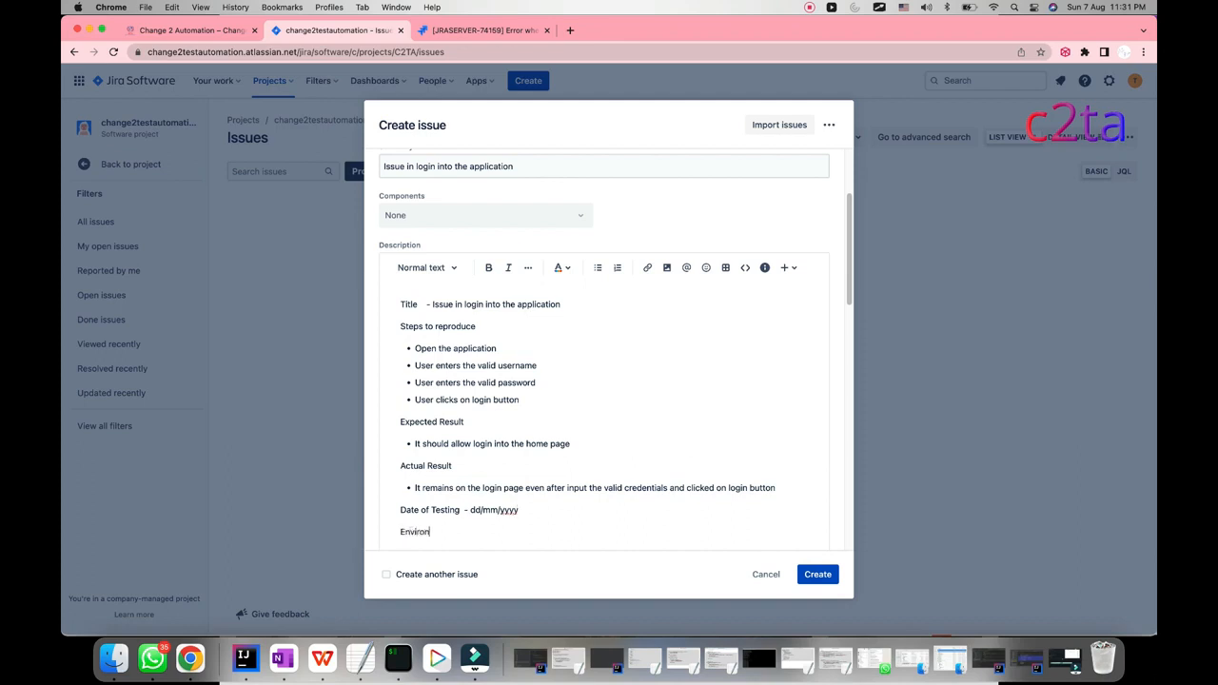
{"action": "type", "text": "ment -"}
{"action": "type", "text": "SIT"}
- Set the bug's priority to Highest
{"action": "scroll", "coordinate": [495, 331], "scroll_direction": "down", "scroll_amount": 5}
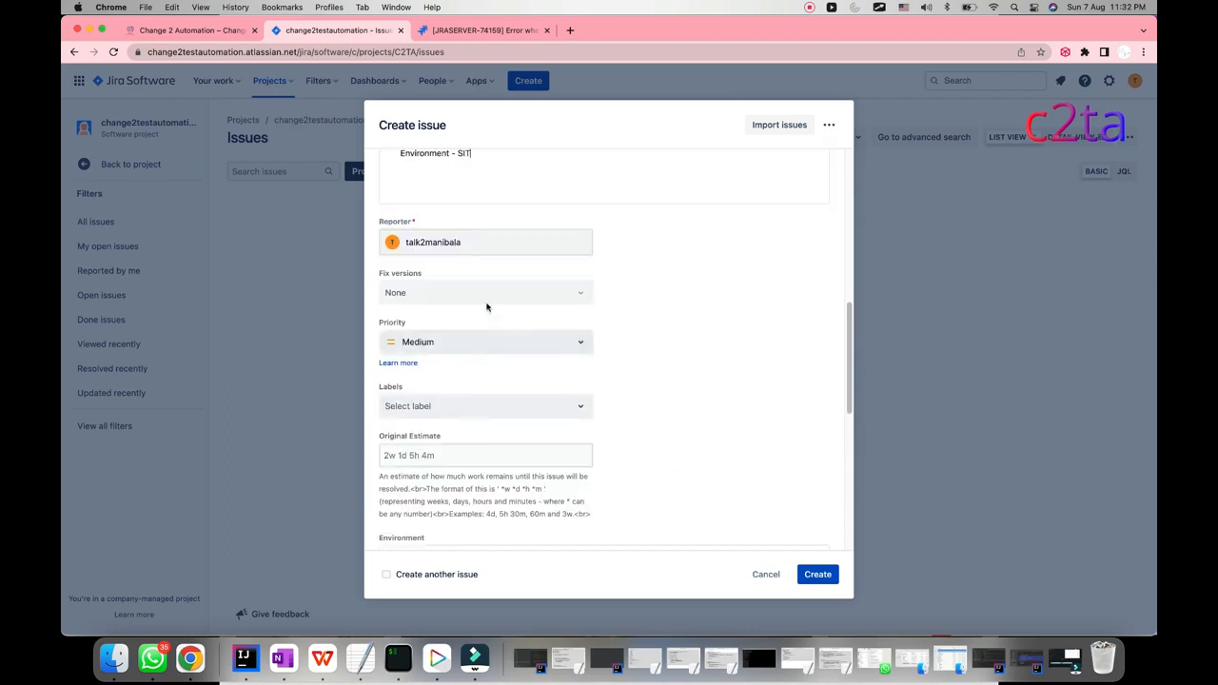
{"action": "left_click", "coordinate": [521, 341]}
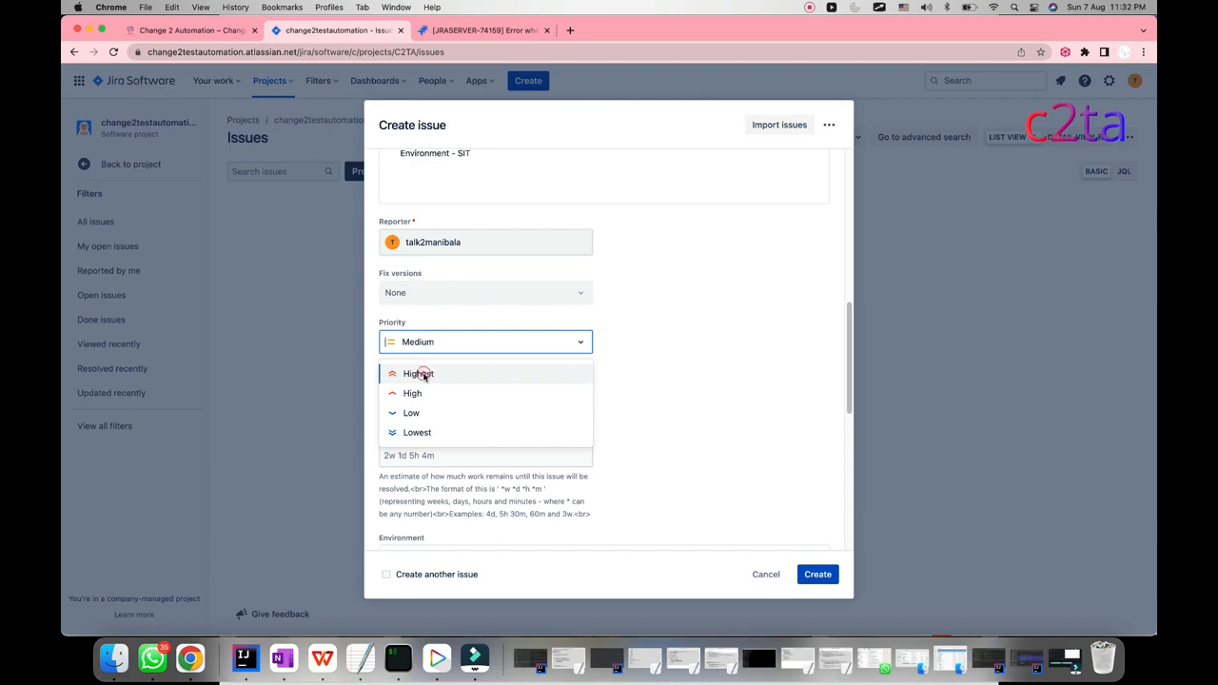
{"action": "left_click", "coordinate": [424, 375]}
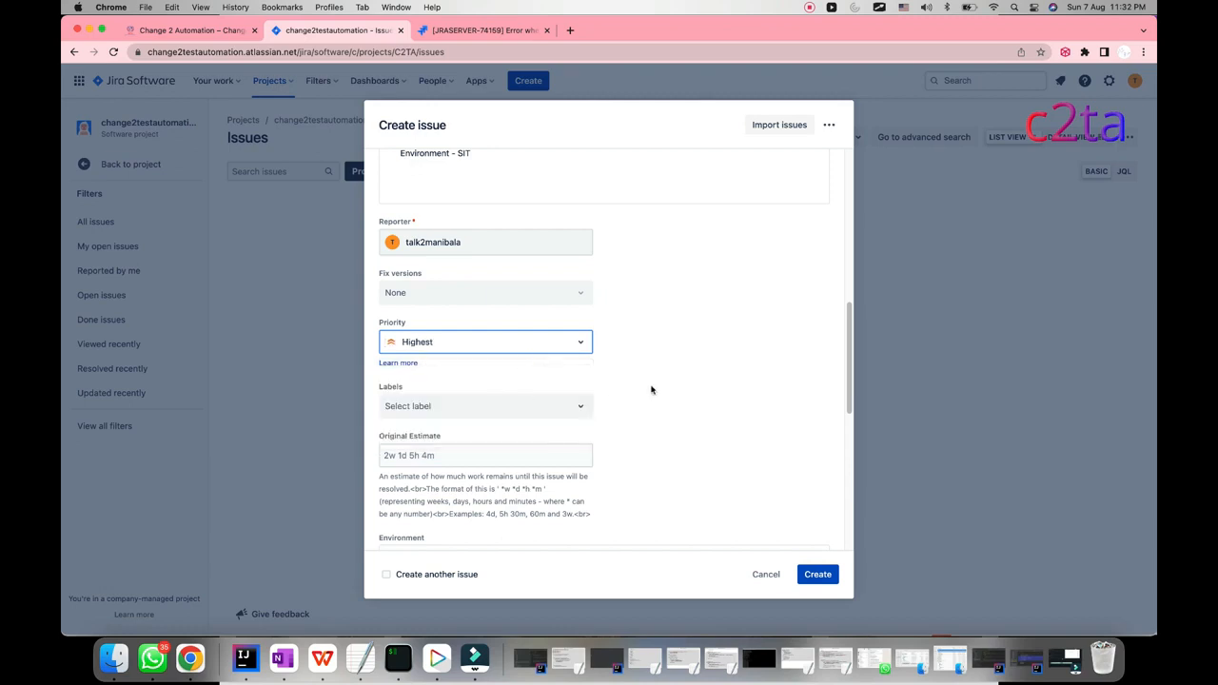
- Examine the remaining optional fields of the bug form, from labels, estimate and attachment to due date, linked issues, assignee and epic link
{"action": "scroll", "coordinate": [651, 389], "scroll_direction": "down", "scroll_amount": 4}
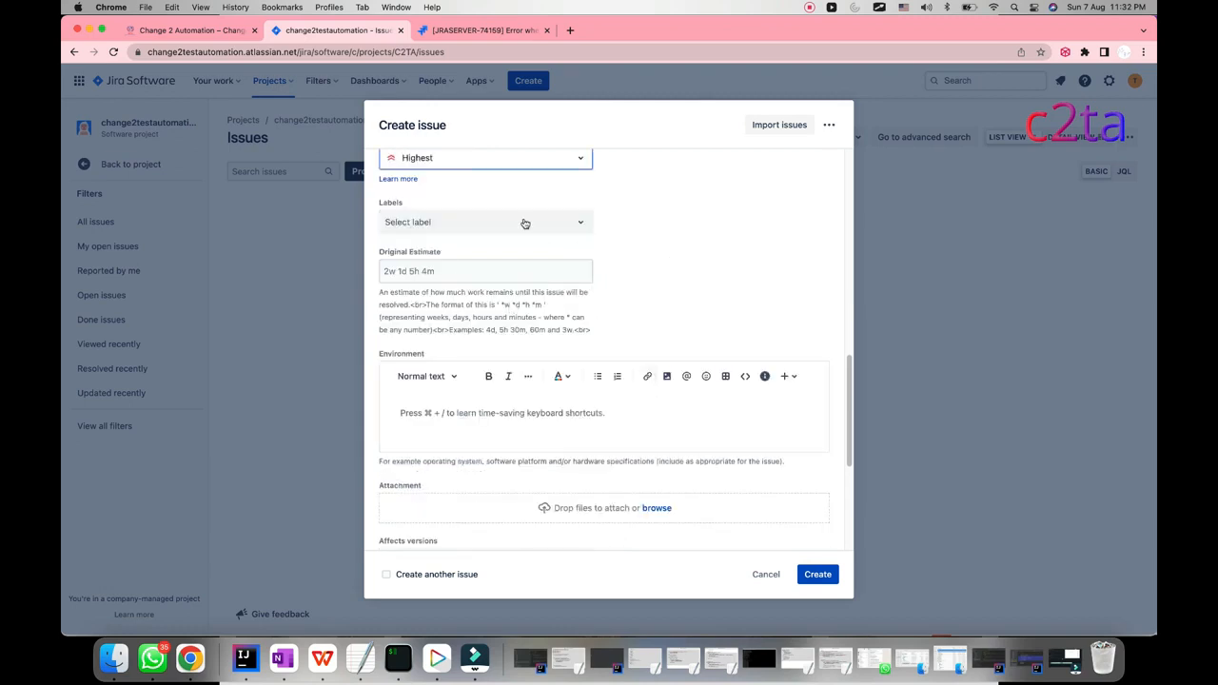
{"action": "left_click", "coordinate": [437, 217]}
{"action": "left_click", "coordinate": [657, 203]}
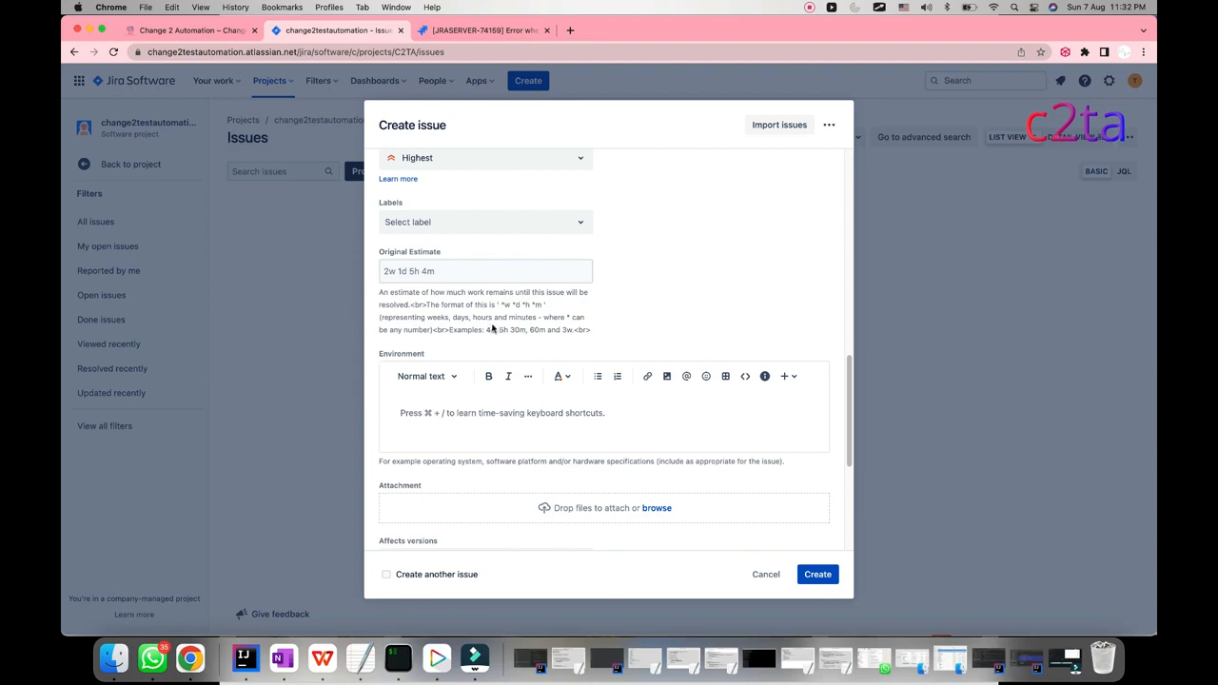
{"action": "scroll", "coordinate": [595, 298], "scroll_direction": "down", "scroll_amount": 3}
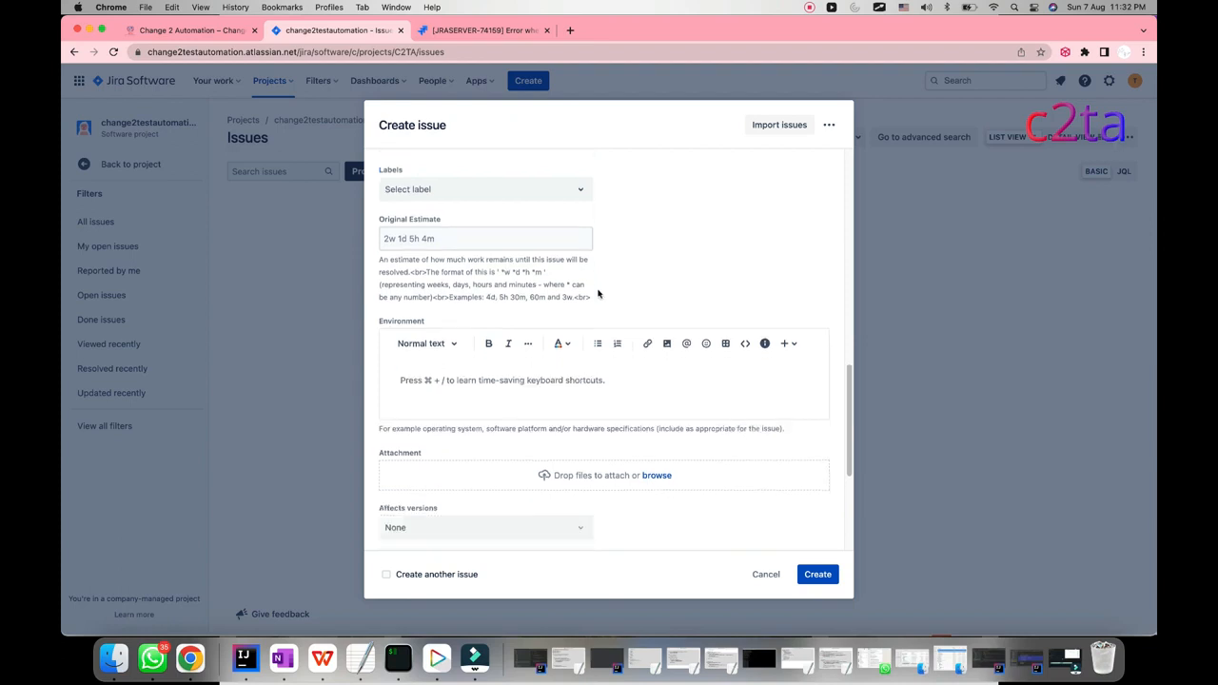
{"action": "scroll", "coordinate": [597, 289], "scroll_direction": "down", "scroll_amount": 8}
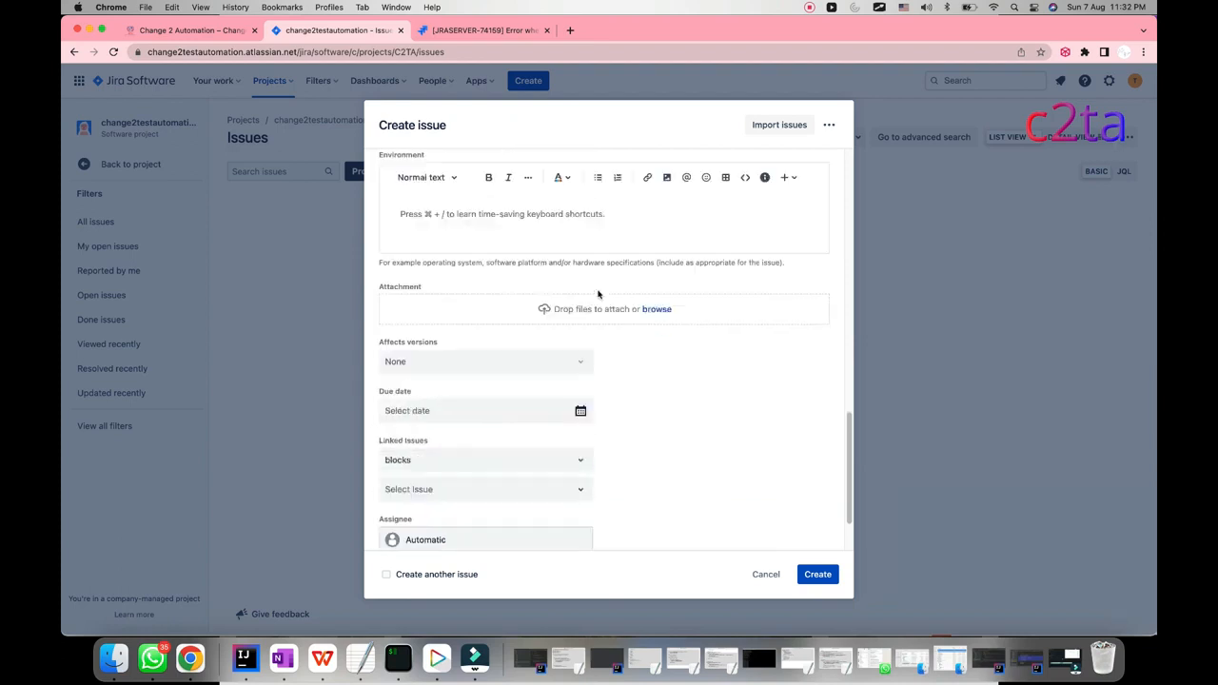
{"action": "scroll", "coordinate": [598, 294], "scroll_direction": "down", "scroll_amount": 1}
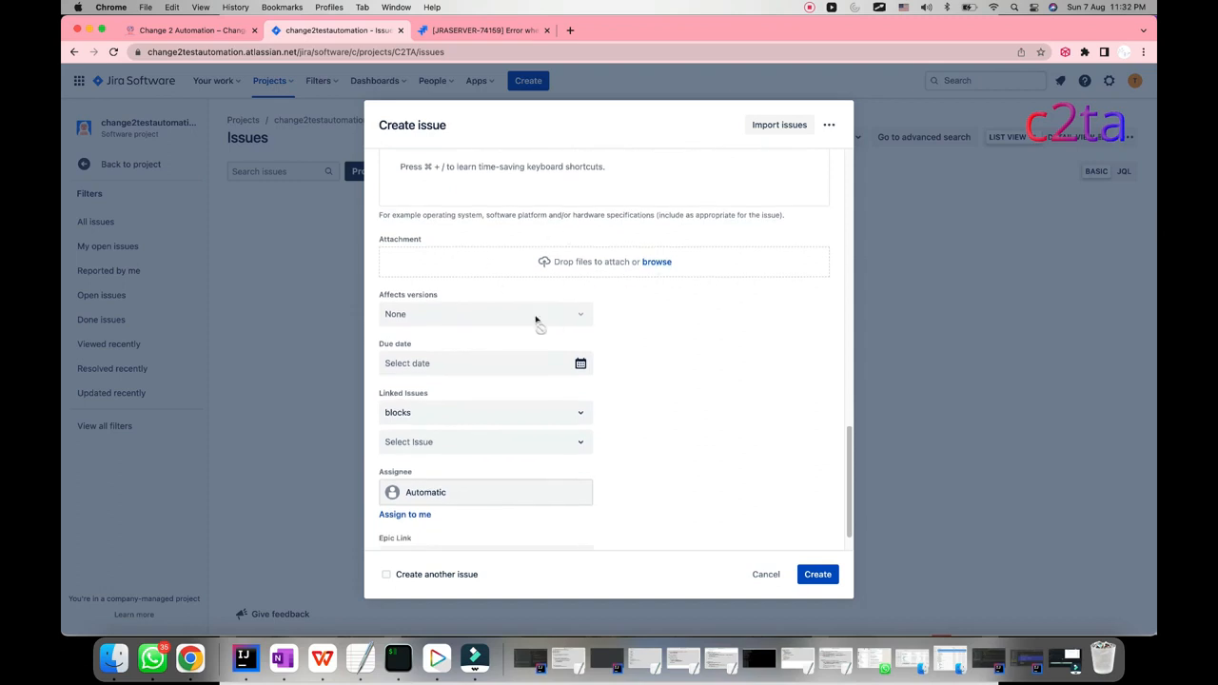
{"action": "mouse_move", "coordinate": [536, 321]}
{"action": "scroll", "coordinate": [684, 332], "scroll_direction": "down", "scroll_amount": 1}
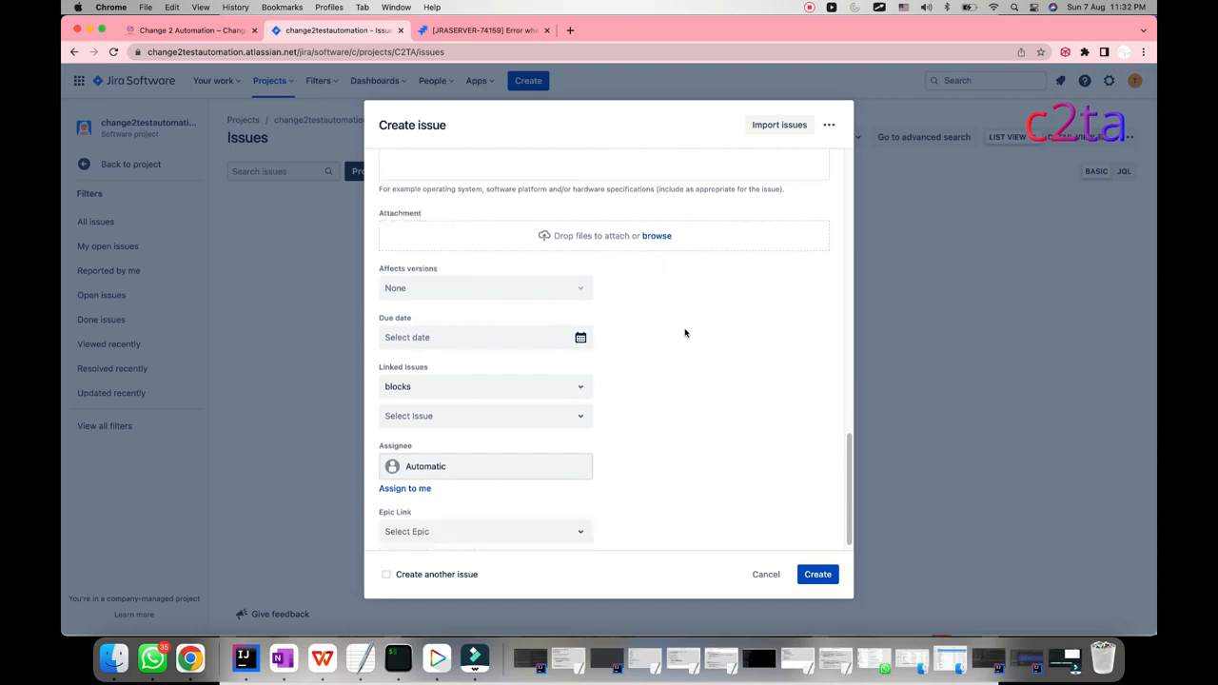
{"action": "scroll", "coordinate": [441, 386], "scroll_direction": "down", "scroll_amount": 1}
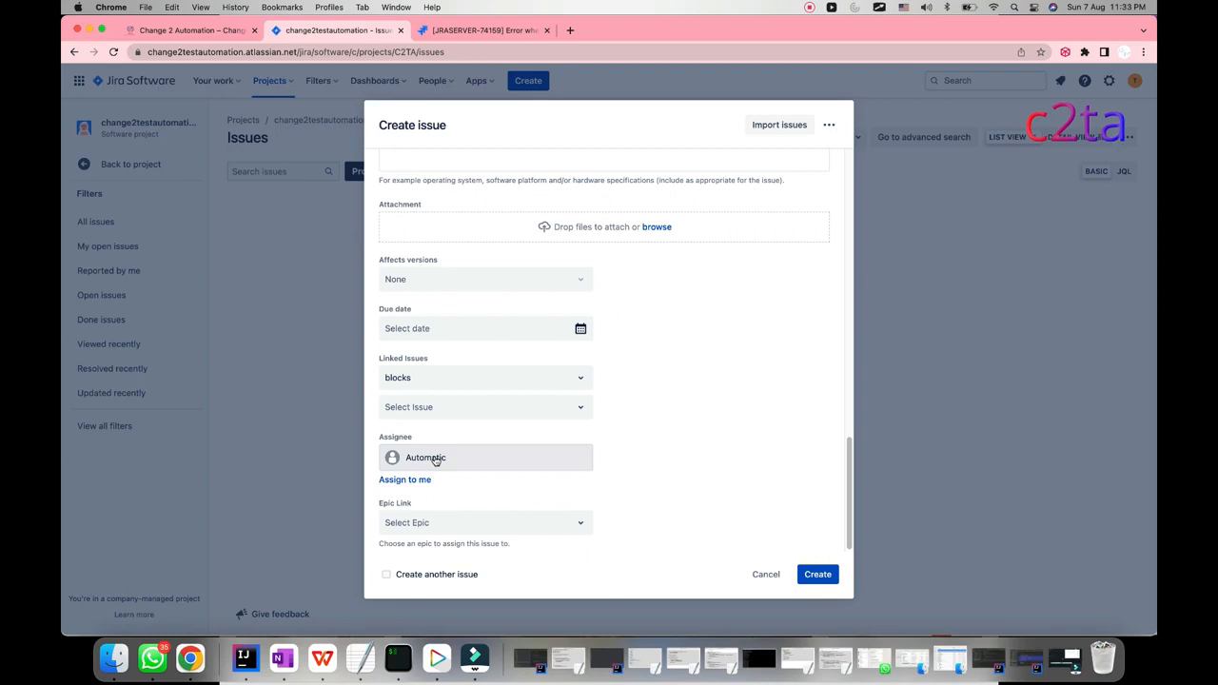
{"action": "left_click", "coordinate": [435, 457]}
{"action": "left_click", "coordinate": [657, 435]}
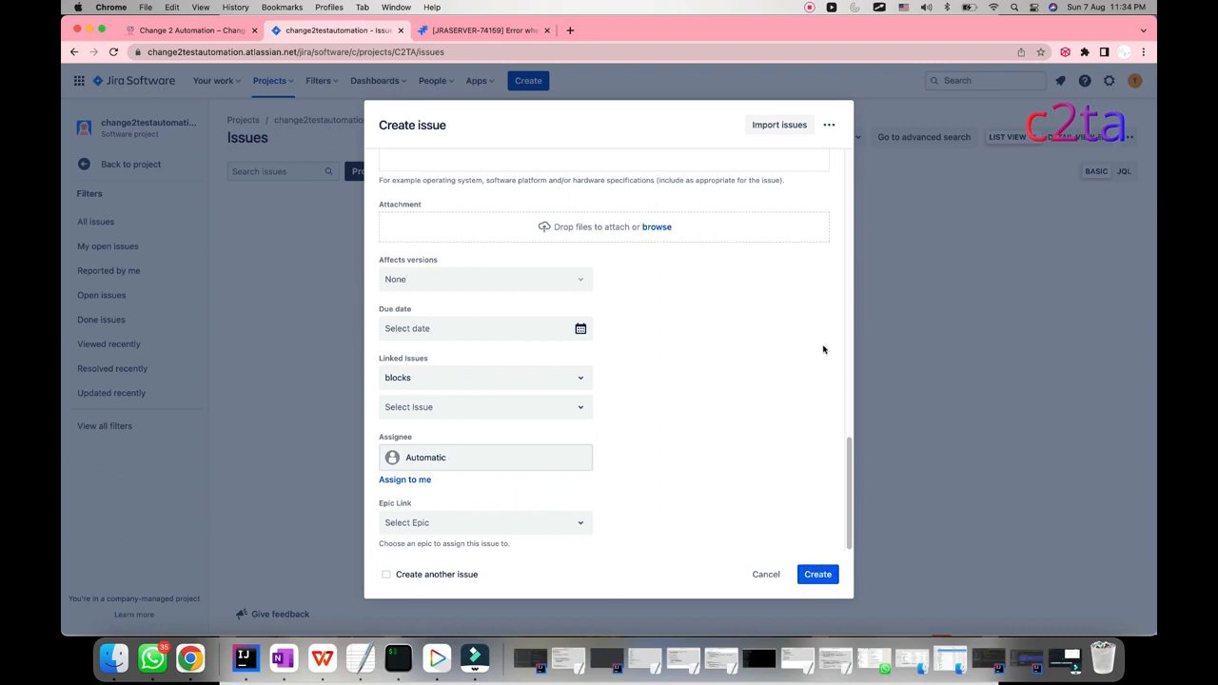
- Create the bug and open the new issue's page, dismissing the welcome tour
{"action": "key", "text": "Return"}
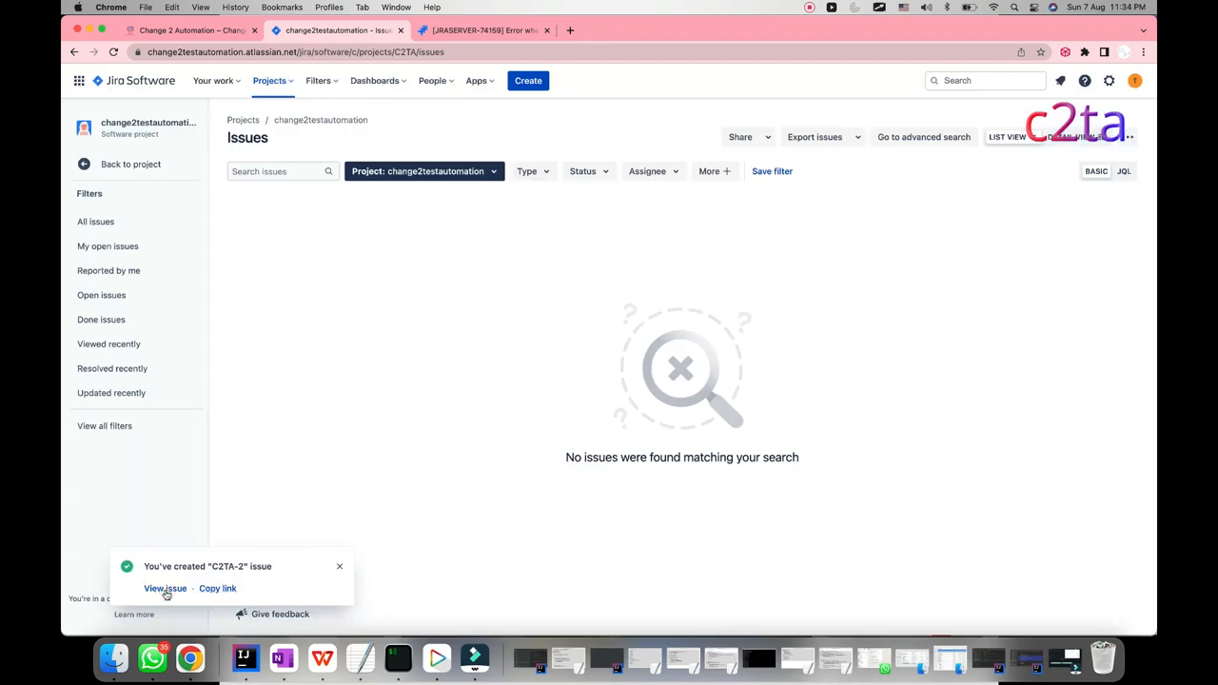
{"action": "left_click", "coordinate": [166, 589]}
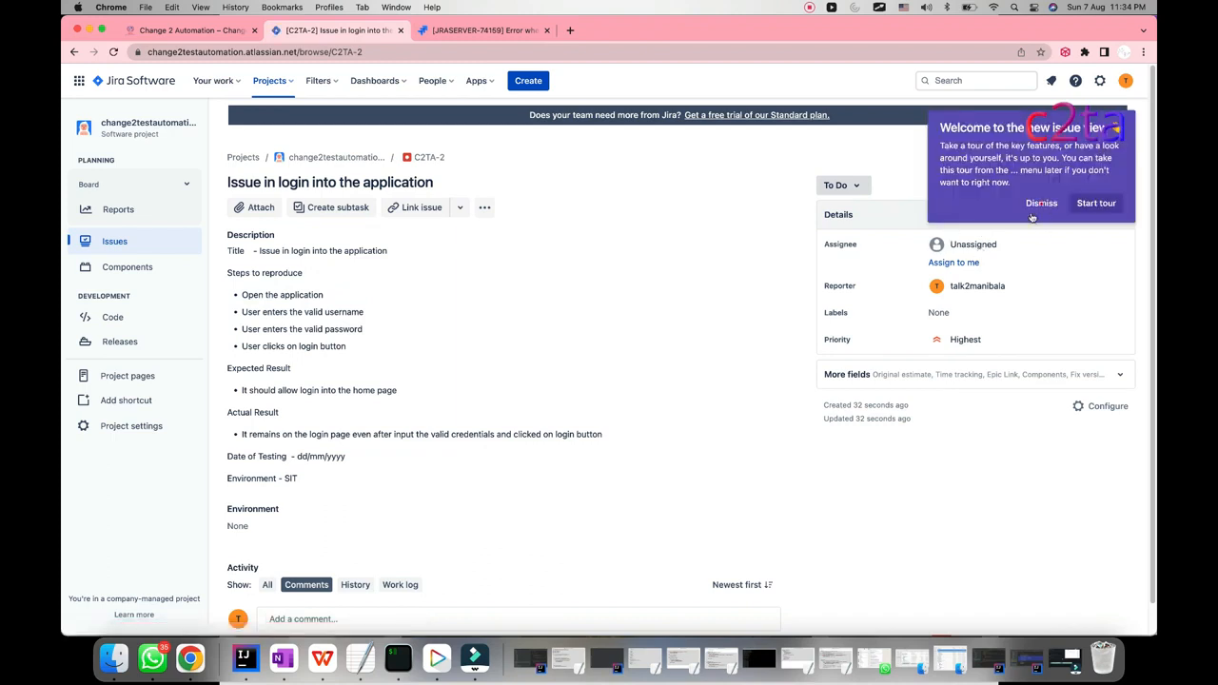
{"action": "left_click", "coordinate": [977, 244]}
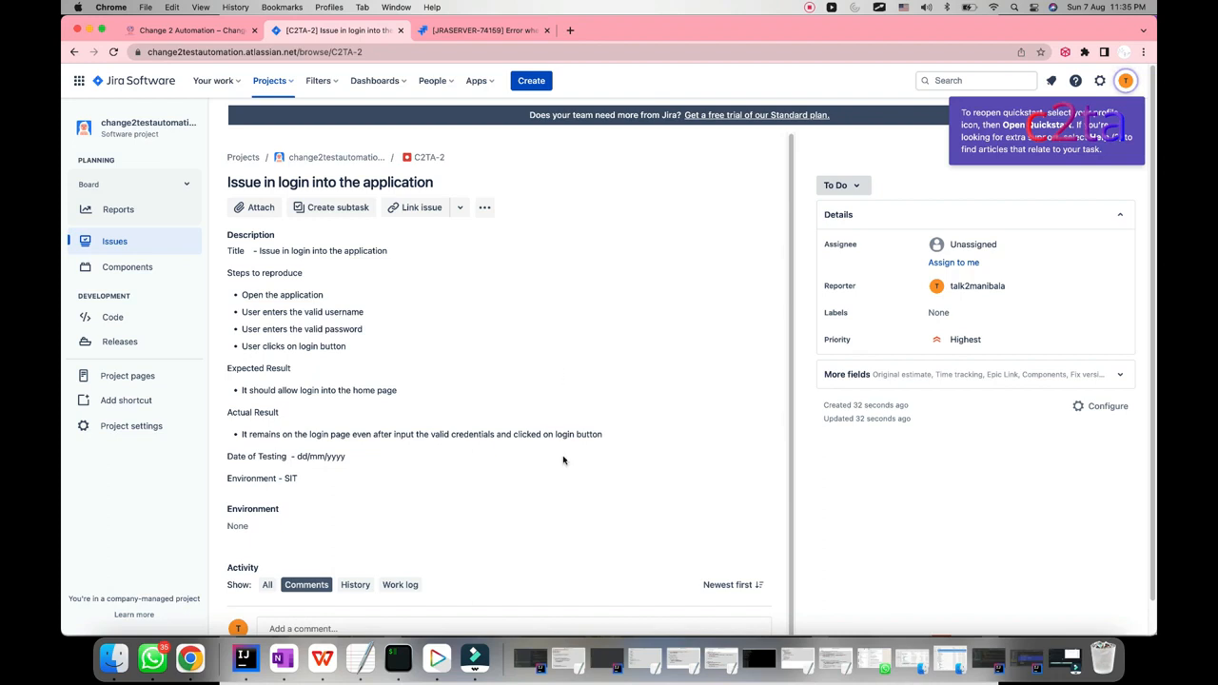
- Examine the new bug's details and the status options it can be moved to, leaving the status unchanged
{"action": "scroll", "coordinate": [485, 367], "scroll_direction": "down", "scroll_amount": 1}
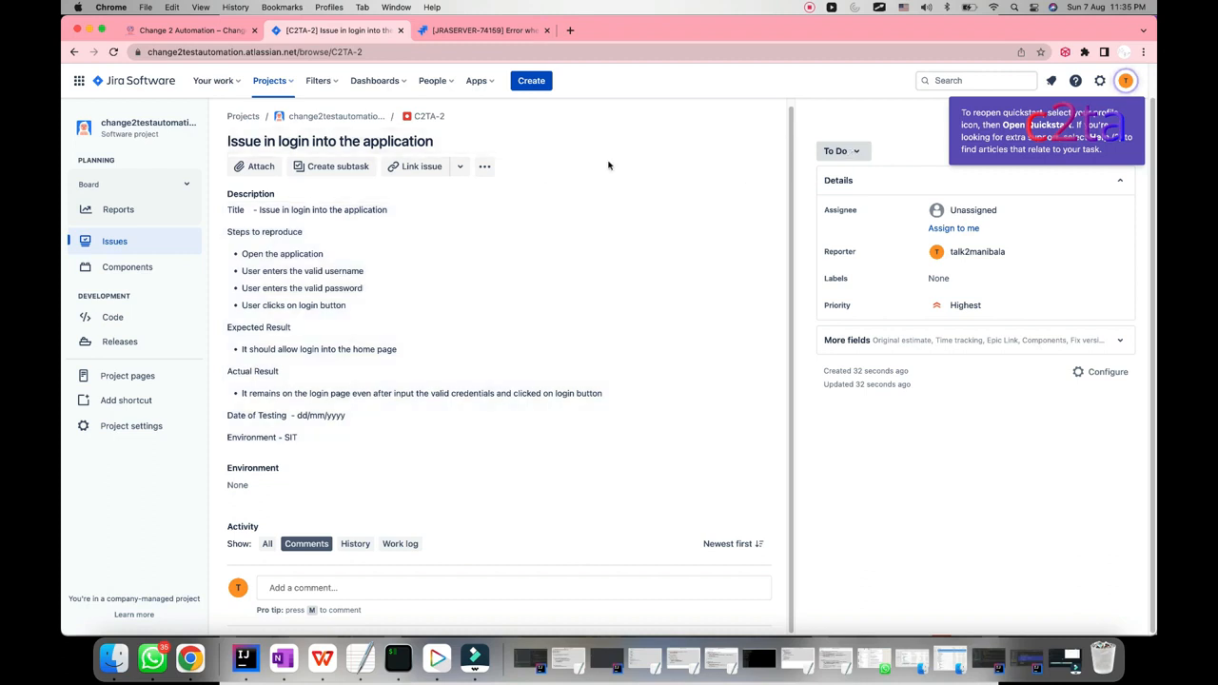
{"action": "left_click", "coordinate": [859, 154]}
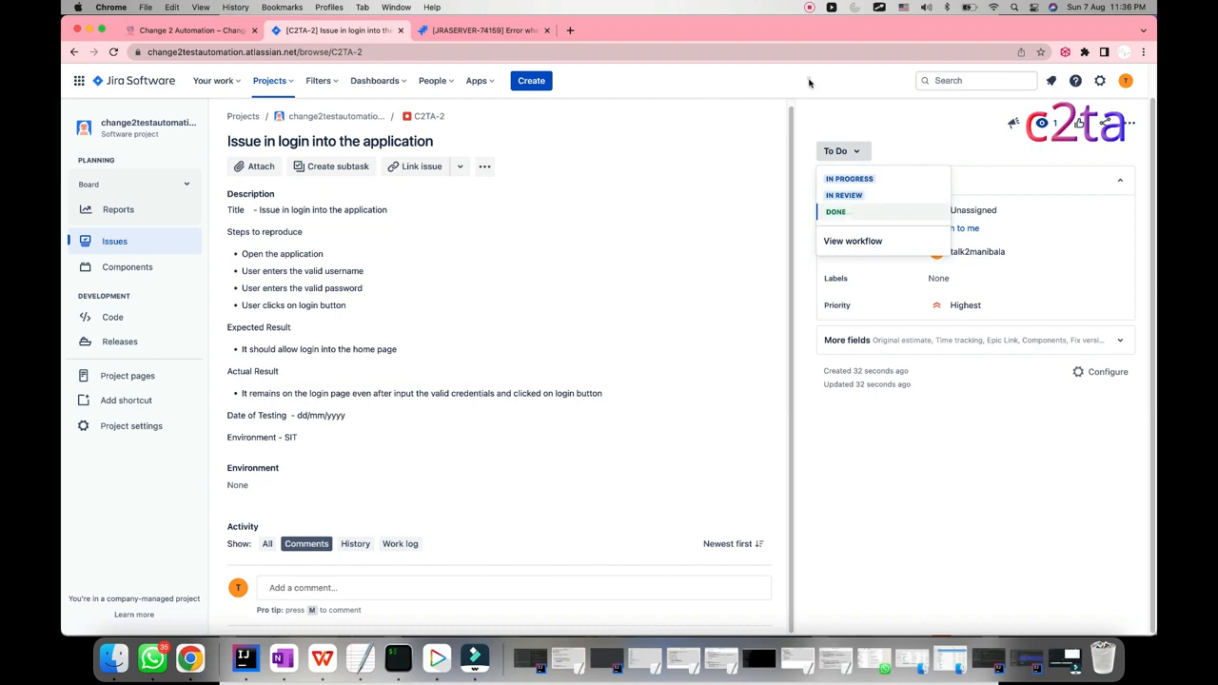
{"action": "left_click", "coordinate": [637, 208]}
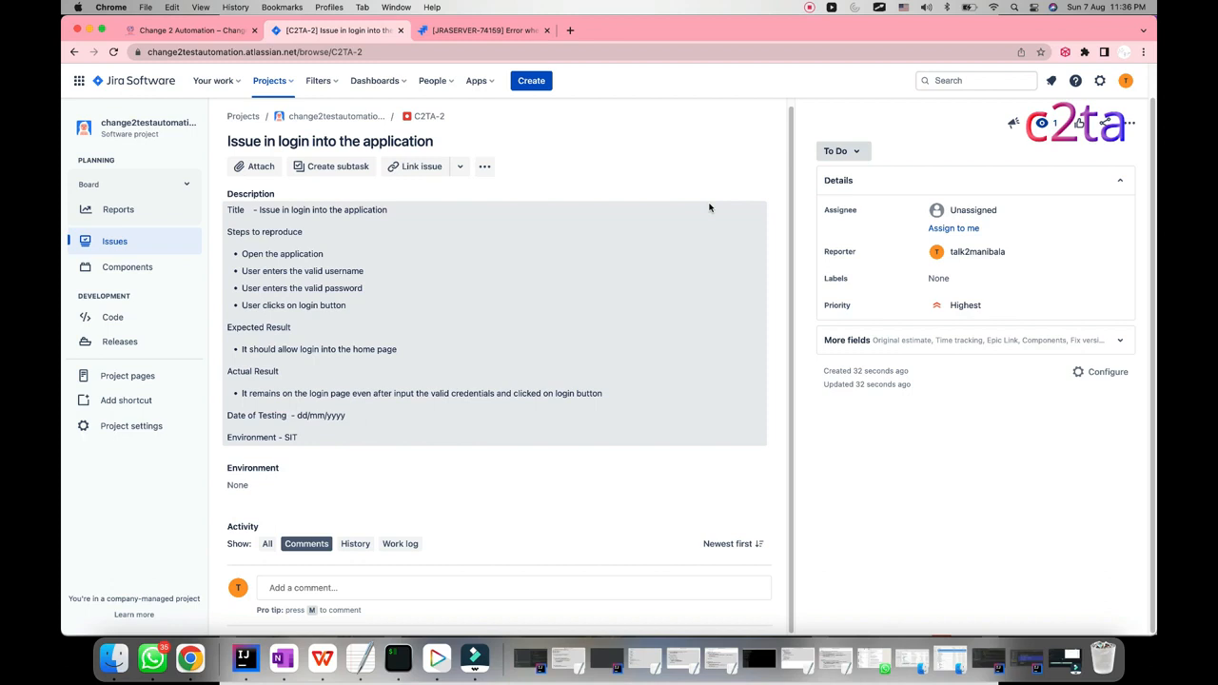
{"action": "left_click", "coordinate": [218, 30]}
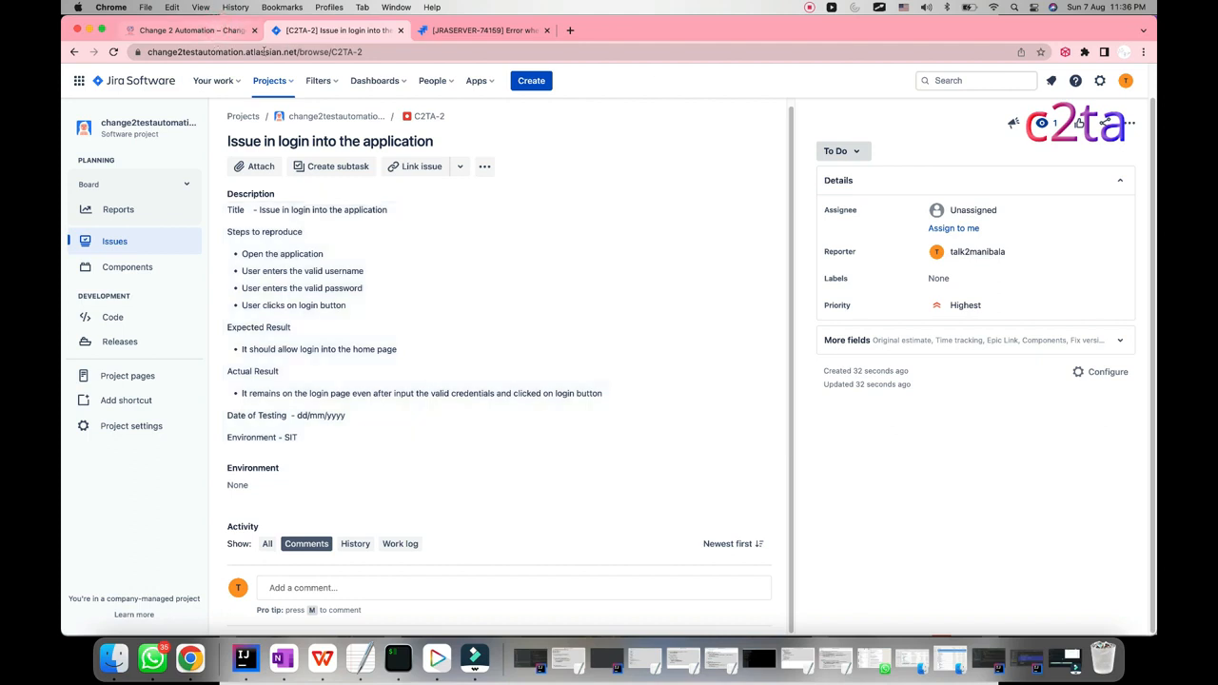